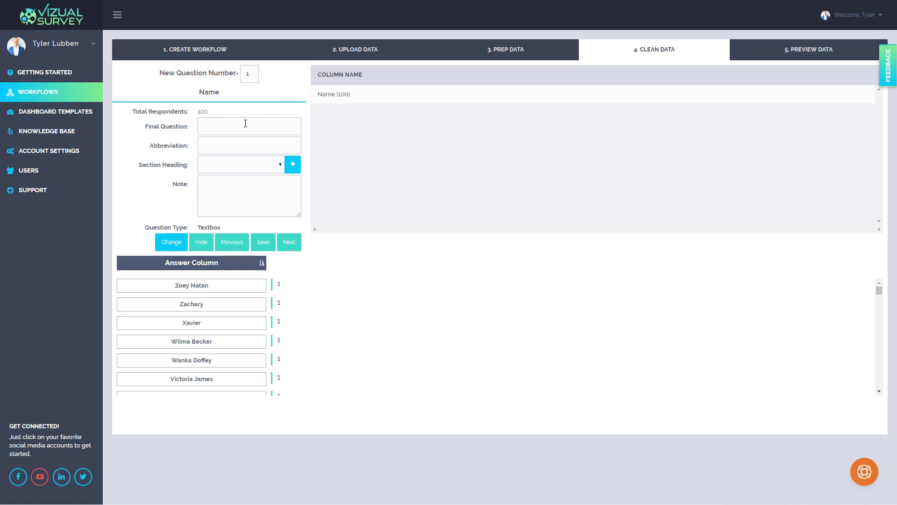
# - Set question 1's final question to "What is your name?" and its abbreviation to "Name"
pyautogui.click(210, 128)
pyautogui.write('W')
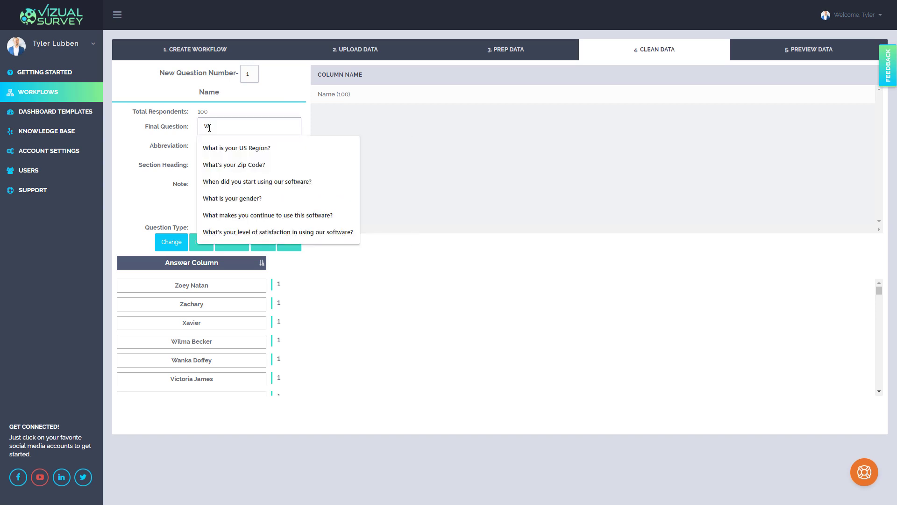
pyautogui.write('hat is your name?')
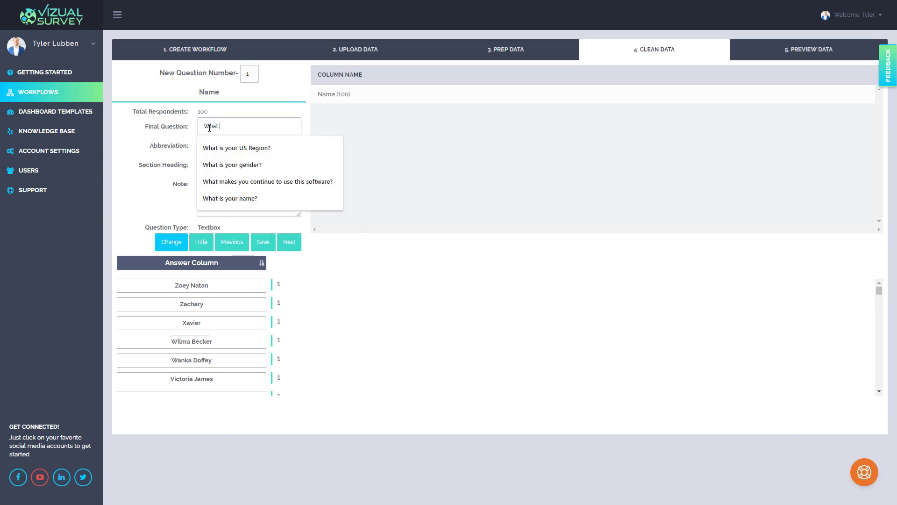
pyautogui.click(228, 198)
pyautogui.click(228, 147)
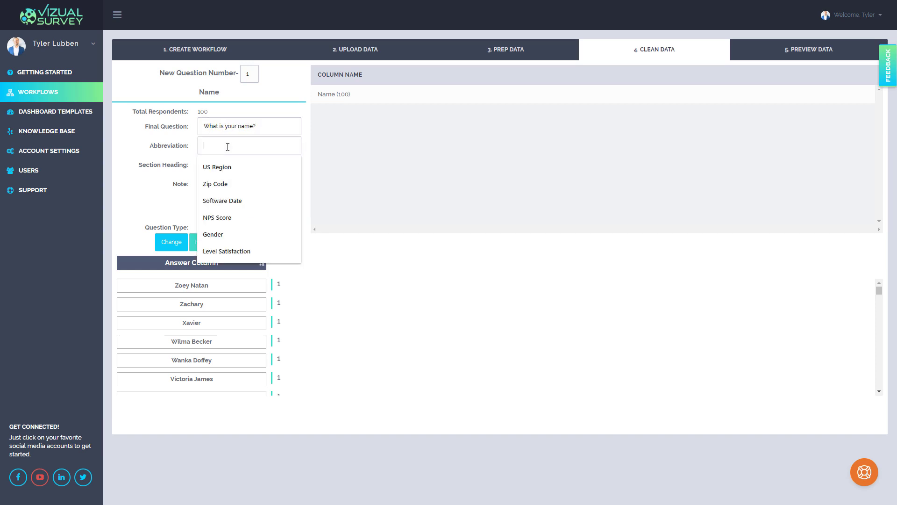
pyautogui.write('Name')
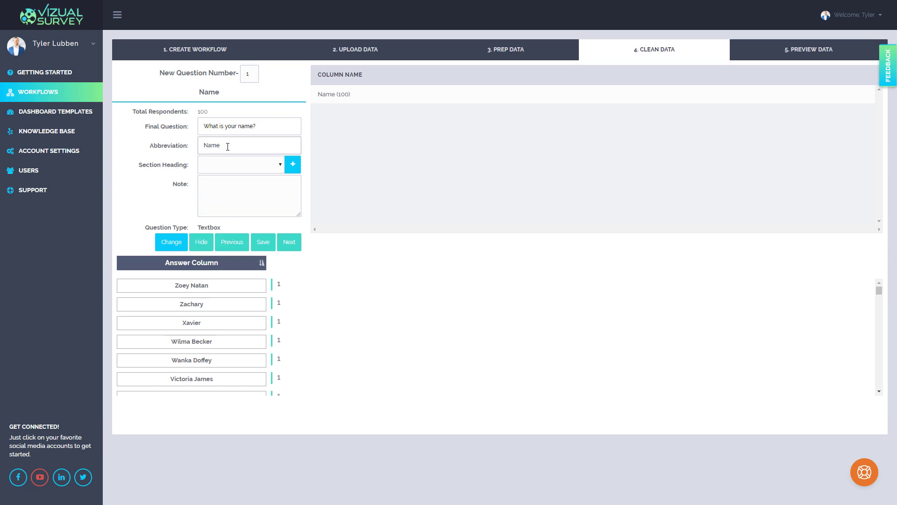
pyautogui.click(292, 171)
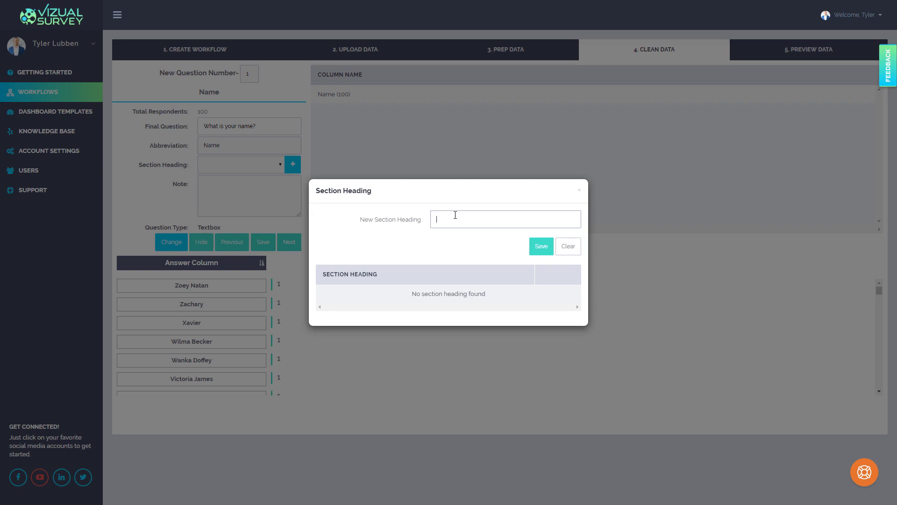
pyautogui.click(560, 249)
pyautogui.click(579, 187)
# - Advance to the Company question and set its abbreviation to "Company" and its final question to "Whats is your Company?"
pyautogui.scroll(-1, 247, 289)
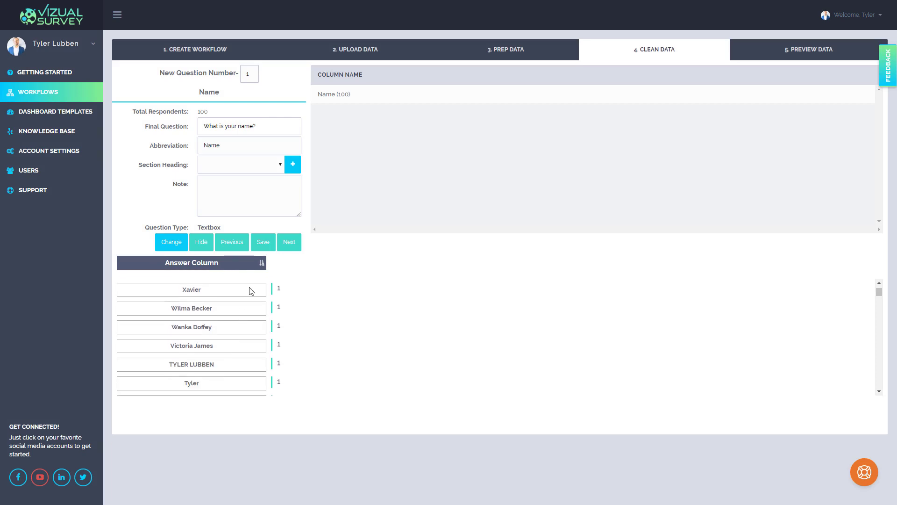
pyautogui.click(292, 243)
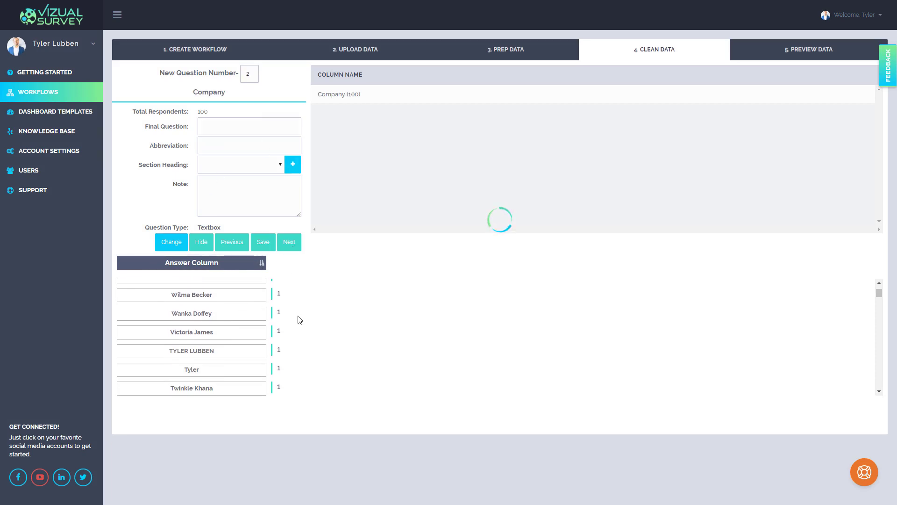
pyautogui.doubleClick(221, 93)
pyautogui.hotkey('ctrl', 'c')
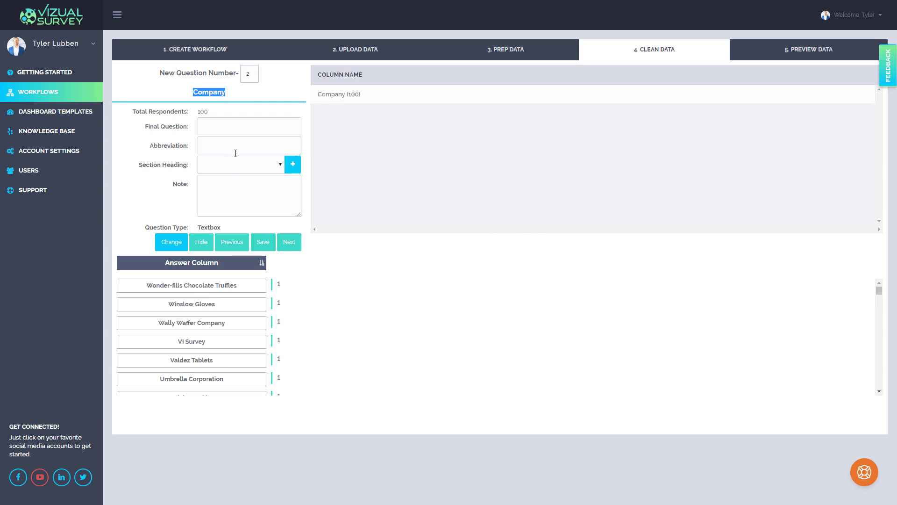
pyautogui.click(232, 143)
pyautogui.hotkey('ctrl', 'v')
pyautogui.click(240, 127)
pyautogui.write('W')
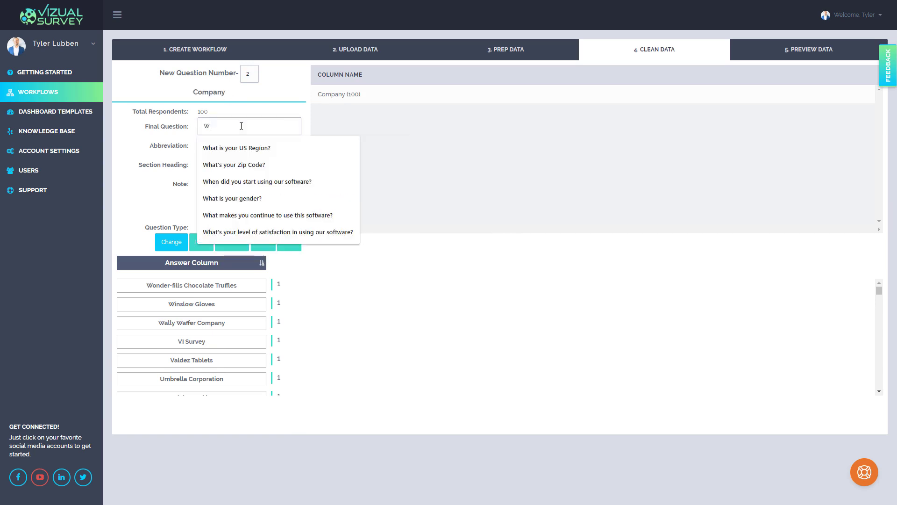
pyautogui.write('hats ')
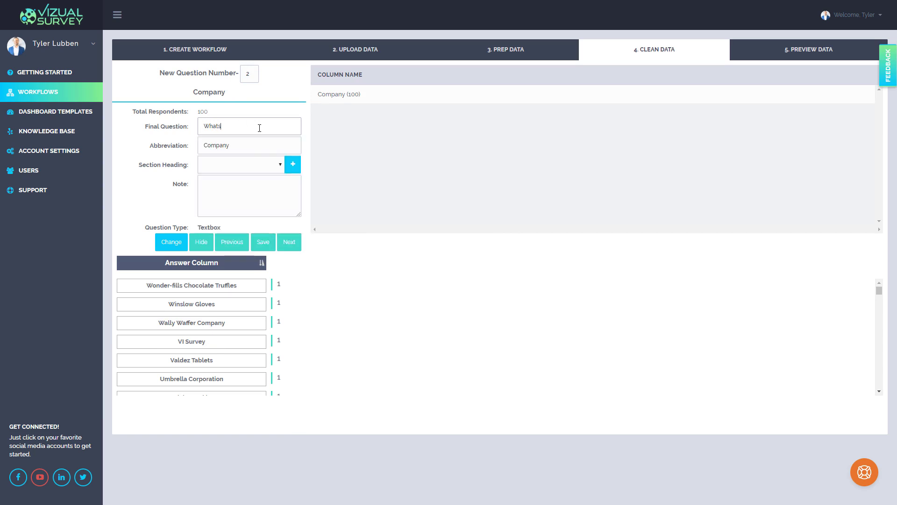
pyautogui.write('is your Company?')
# - Review the company names in the answer column and advance to the ZIP/Postal Code question
pyautogui.tripleClick(210, 303)
pyautogui.click(218, 323)
pyautogui.click(215, 345)
pyautogui.scroll(-2, 226, 345)
pyautogui.scroll(2, 227, 344)
pyautogui.click(287, 242)
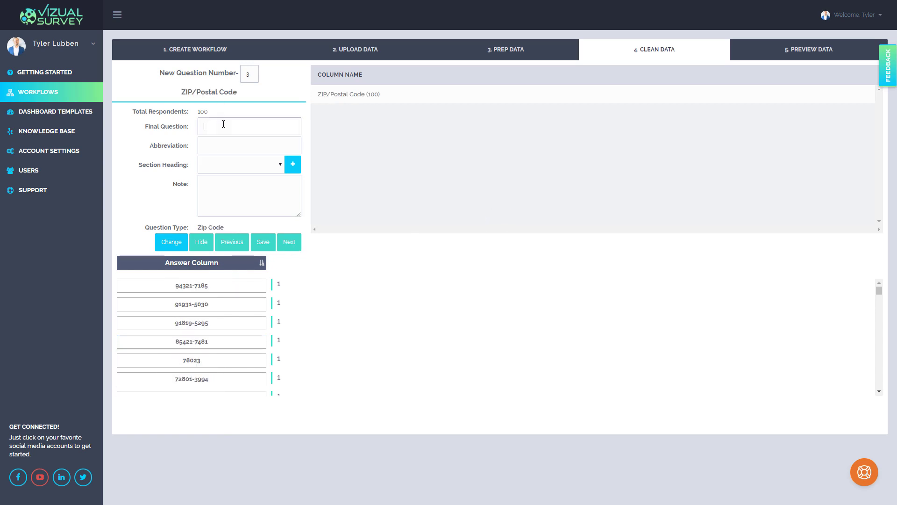
# - Set the final question to "What's your Zip Code?" and copy the column heading "ZIP/Postal Code" in as the abbreviation
pyautogui.write('w')
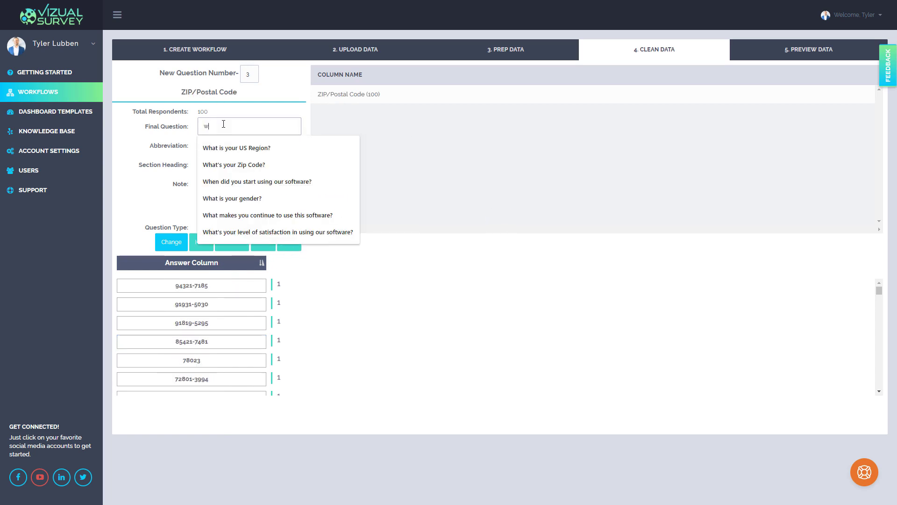
pyautogui.click(234, 165)
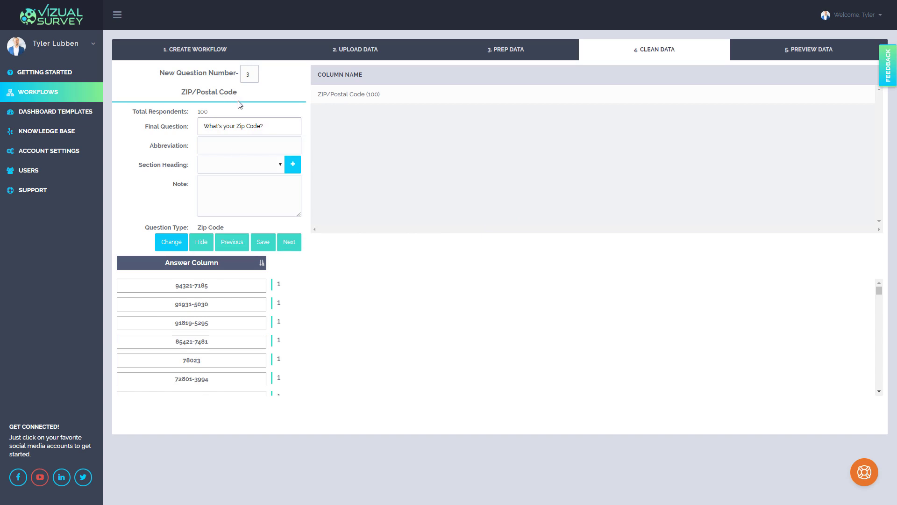
pyautogui.doubleClick(228, 92)
pyautogui.moveTo(197, 93); pyautogui.dragTo(180, 92)
pyautogui.hotkey('ctrl', 'c')
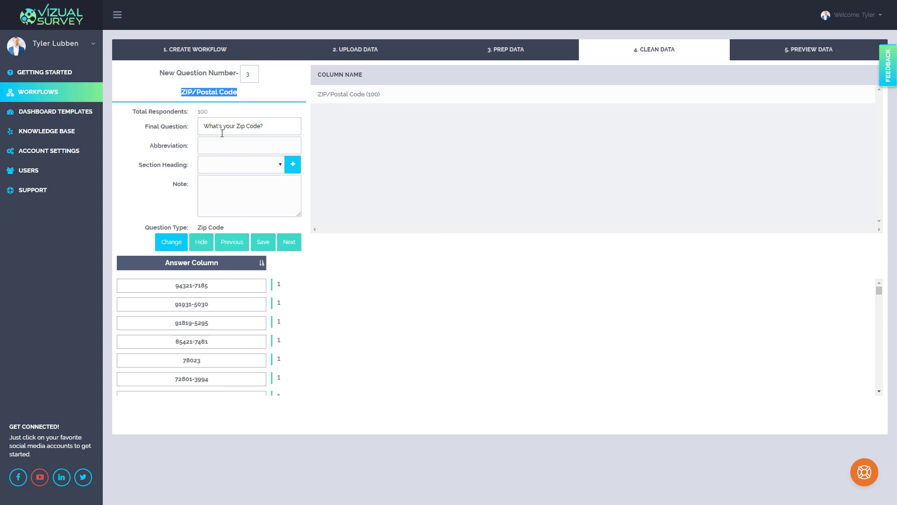
pyautogui.click(227, 145)
pyautogui.hotkey('ctrl', 'v')
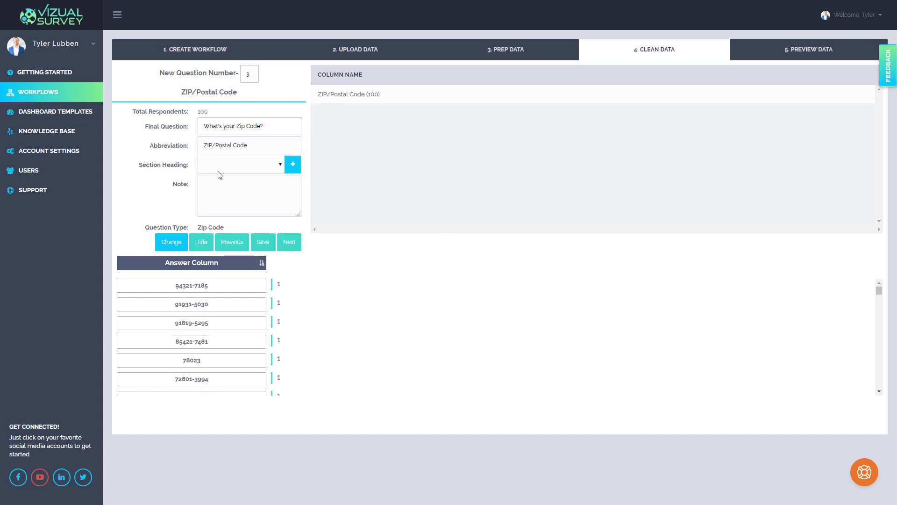
# - Review the ZIP code formats in the answer column and advance to the US Region question
pyautogui.scroll(-2, 220, 304)
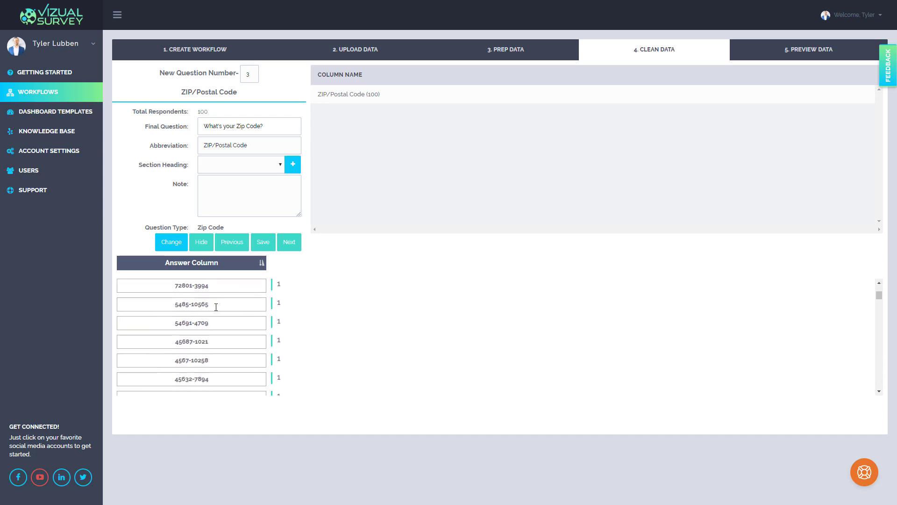
pyautogui.moveTo(193, 323); pyautogui.dragTo(225, 323)
pyautogui.scroll(1, 220, 323)
pyautogui.moveTo(175, 294); pyautogui.dragTo(190, 296)
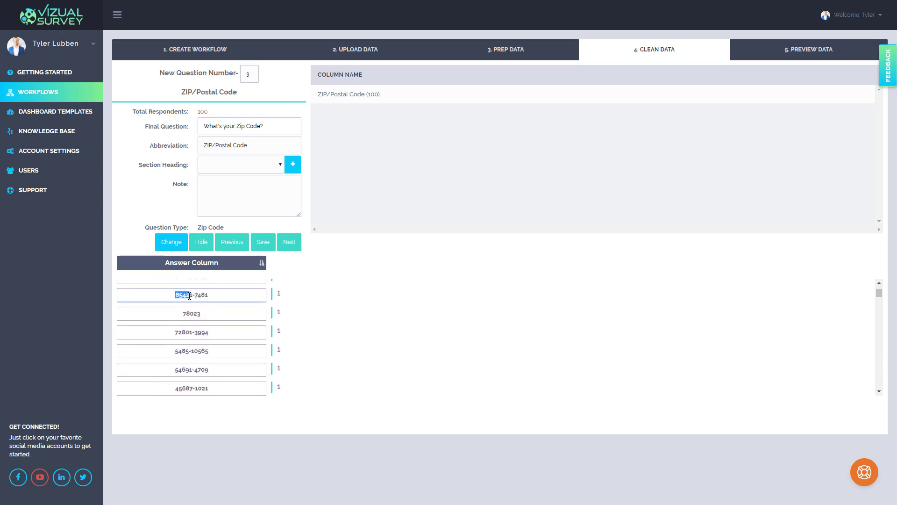
pyautogui.click(234, 291)
pyautogui.click(298, 248)
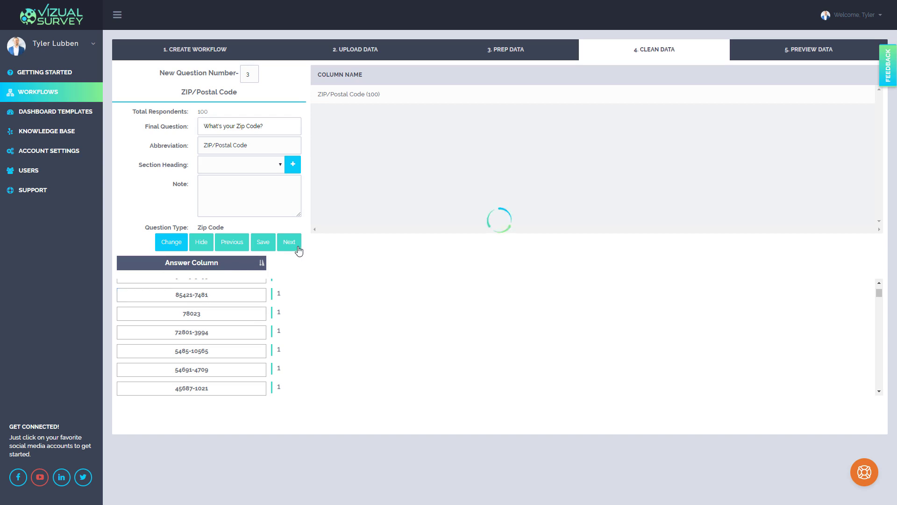
# - Give the US Region column the abbreviation "US Region" and final question "What is your region?", and advance to the next question
pyautogui.moveTo(236, 96); pyautogui.dragTo(187, 95)
pyautogui.hotkey('ctrl', 'c')
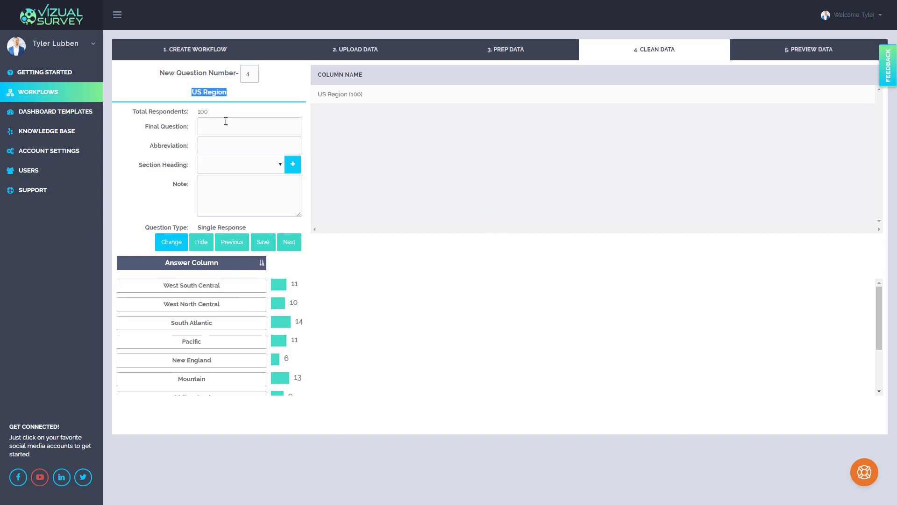
pyautogui.click(220, 143)
pyautogui.hotkey('ctrl', 'v')
pyautogui.click(221, 128)
pyautogui.write('W')
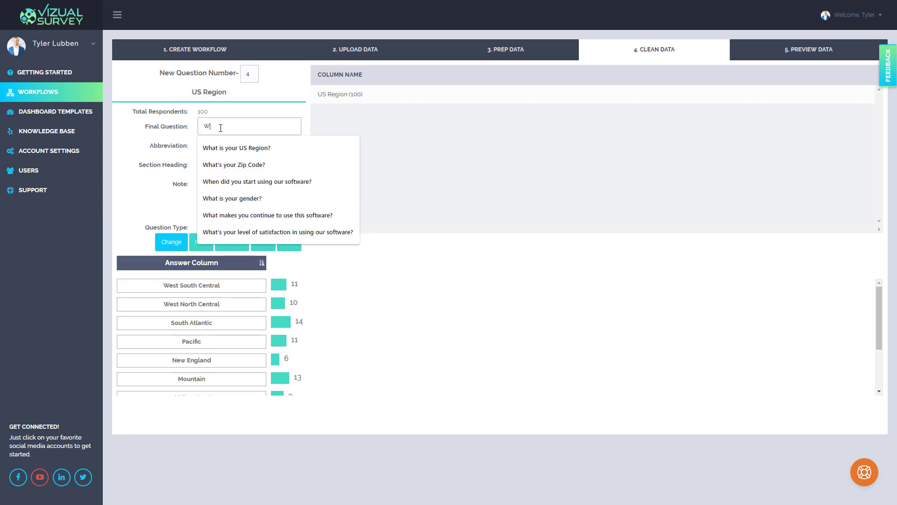
pyautogui.write('hat is your reg')
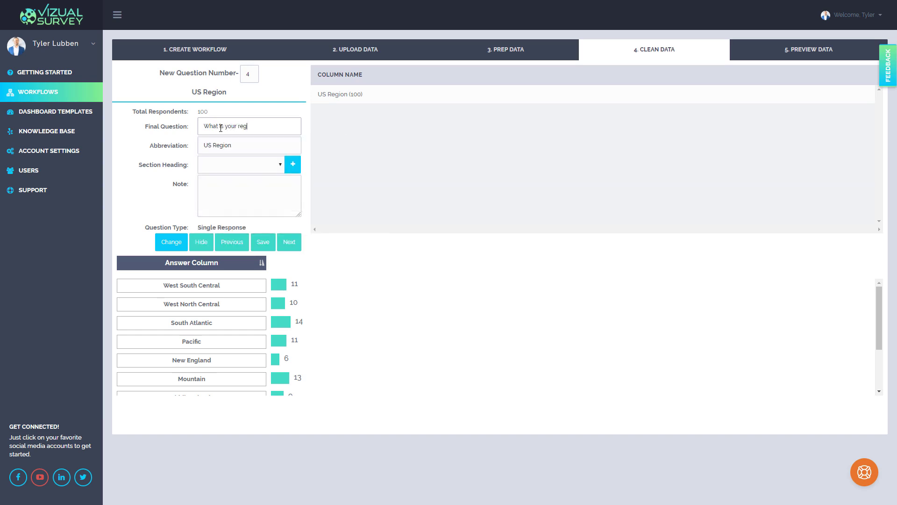
pyautogui.write('ion?')
pyautogui.moveTo(243, 281); pyautogui.dragTo(144, 281)
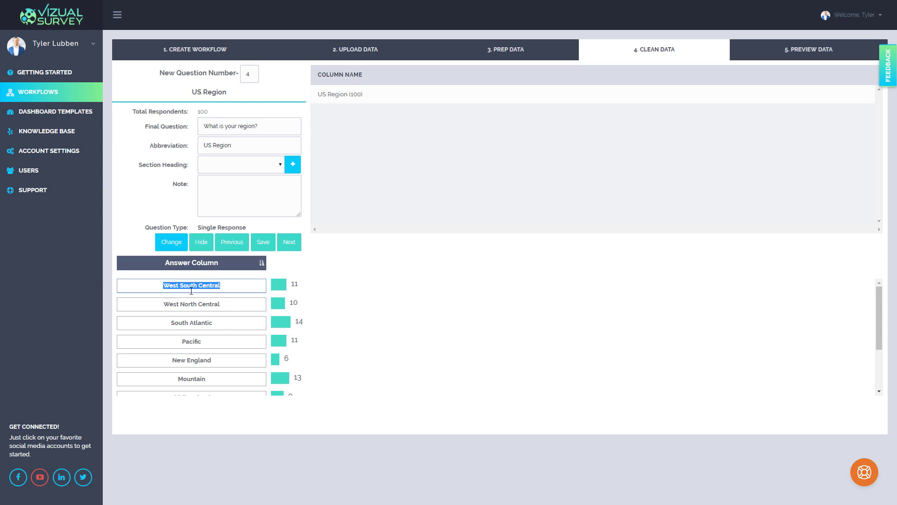
pyautogui.click(289, 245)
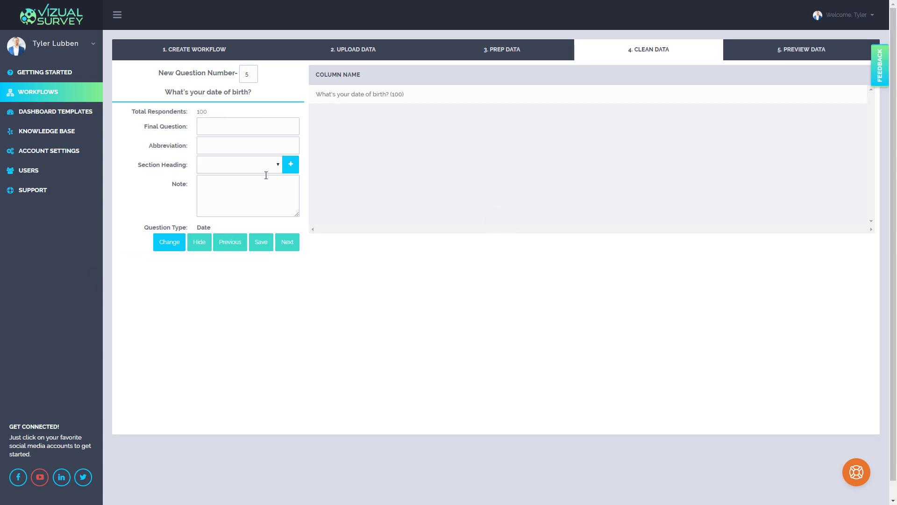
# - Copy the heading "What's your date of birth?" in as the final question, abbreviate it "DOB", and advance to question 6
pyautogui.moveTo(256, 95); pyautogui.dragTo(167, 92)
pyautogui.hotkey('ctrl', 'c')
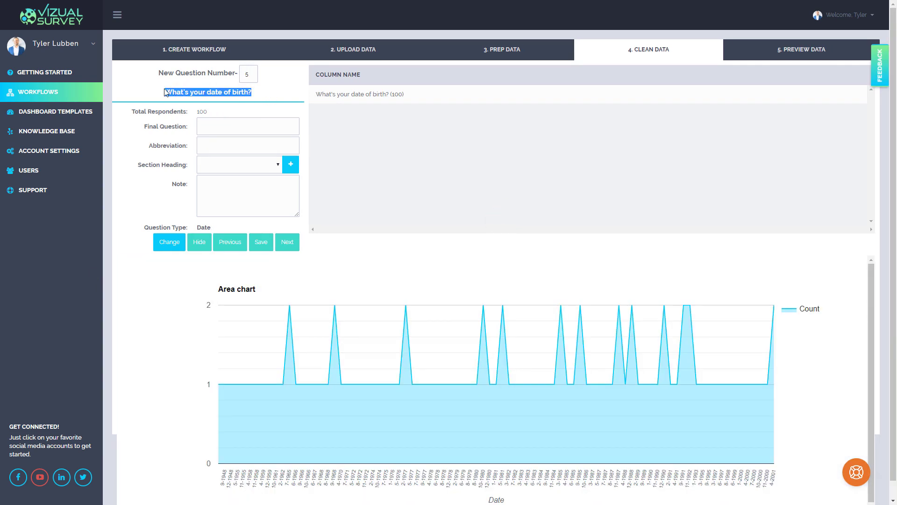
pyautogui.click(232, 129)
pyautogui.hotkey('ctrl', 'v')
pyautogui.click(243, 144)
pyautogui.write('DOB')
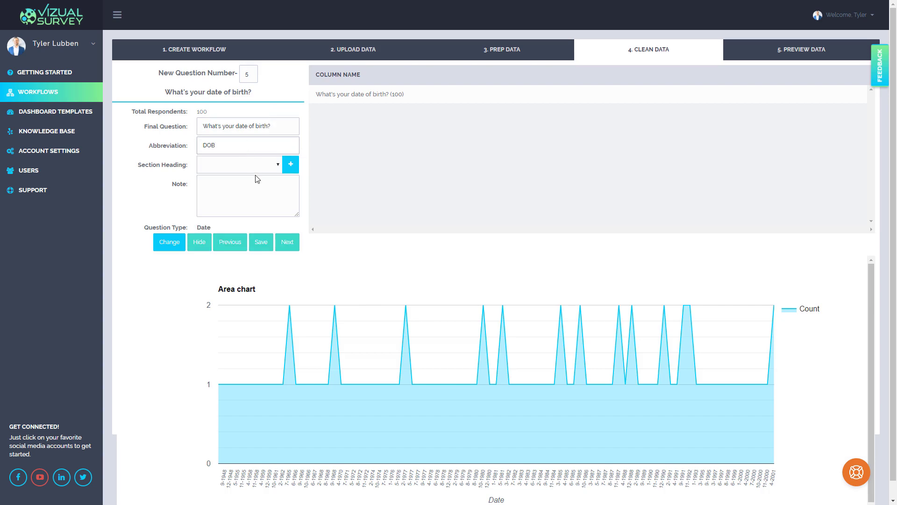
pyautogui.click(286, 243)
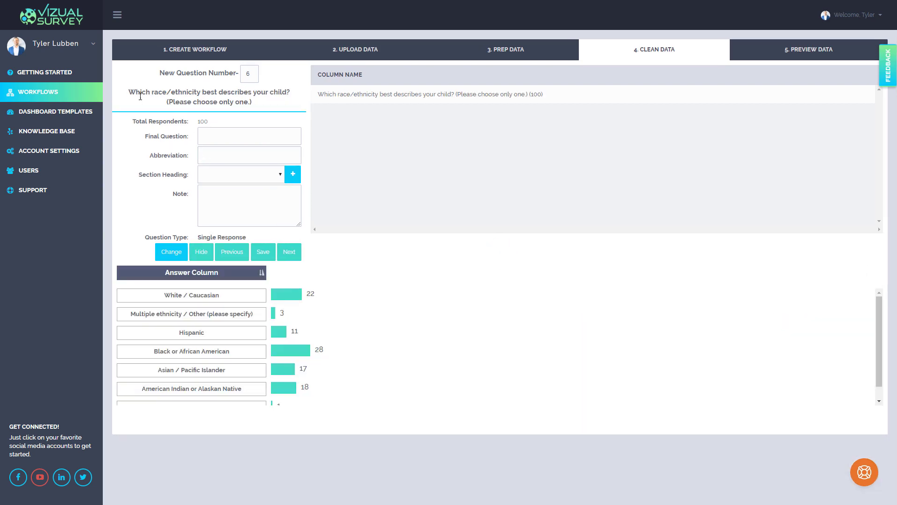
# - Copy only the heading's first line, "Which race/ethnicity best describes your child?", into question 6's final question
pyautogui.moveTo(130, 91); pyautogui.dragTo(270, 93)
pyautogui.click(290, 88)
pyautogui.tripleClick(290, 91)
pyautogui.hotkey('ctrl', 'c')
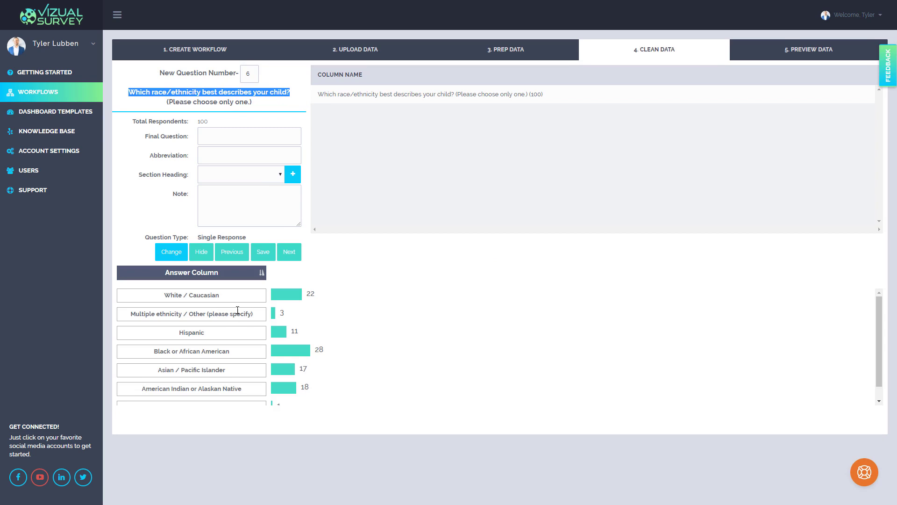
pyautogui.click(220, 140)
pyautogui.hotkey('ctrl', 'v')
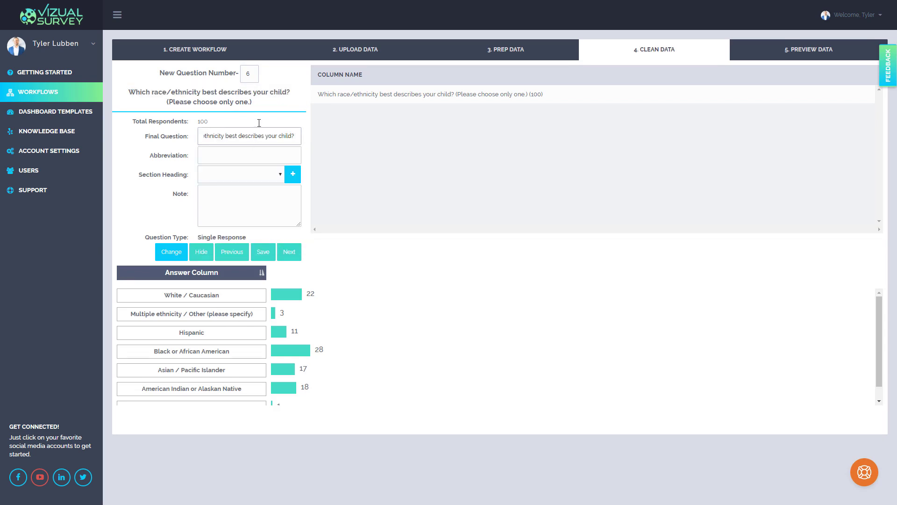
# - Replace question 6's final question with the full heading including "(Please choose only one.)" and set the abbreviation to "Ethnicity"
pyautogui.moveTo(266, 108); pyautogui.dragTo(128, 91)
pyautogui.hotkey('ctrl', 'c')
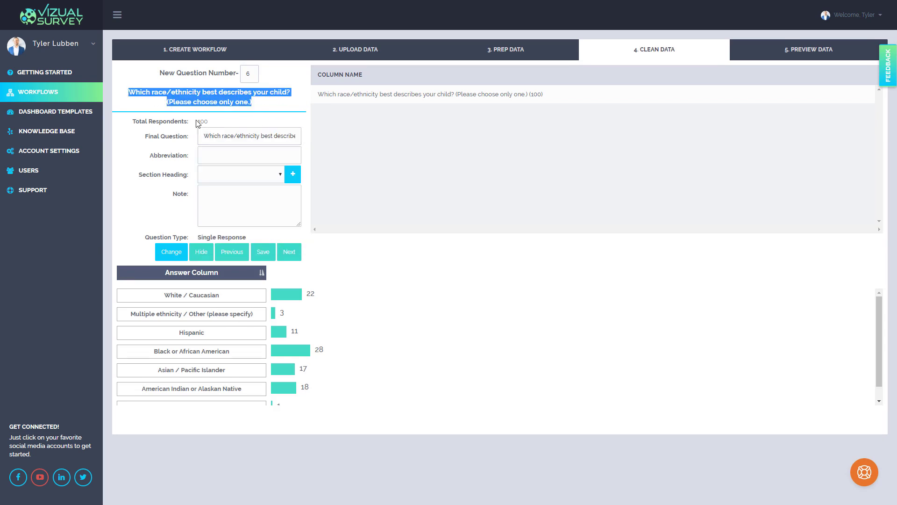
pyautogui.moveTo(228, 136); pyautogui.dragTo(231, 136)
pyautogui.hotkey('ctrl', 'a')
pyautogui.hotkey('ctrl', 'v')
pyautogui.click(239, 157)
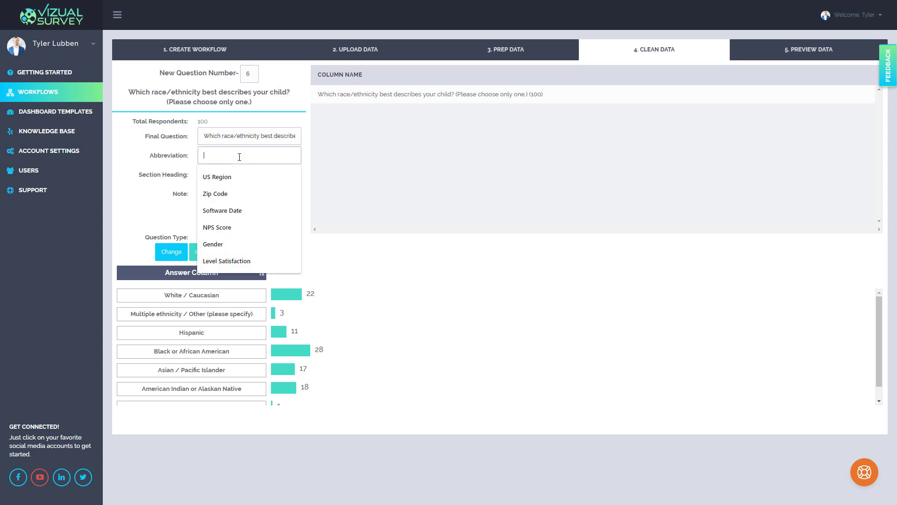
pyautogui.write('Ethn')
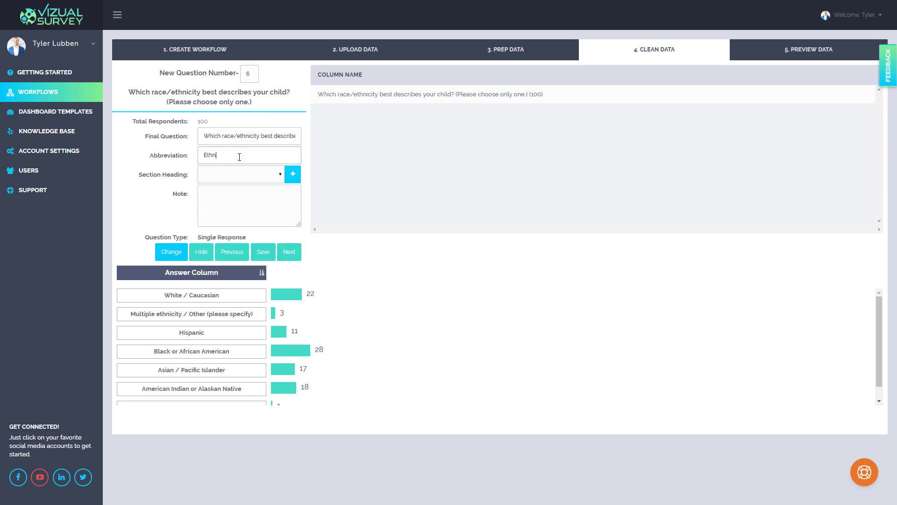
pyautogui.write('icity')
# - Check the "Multiple ethnicity / Other (please specify)" answer of question 6 and advance to question 7
pyautogui.moveTo(194, 316); pyautogui.dragTo(283, 314)
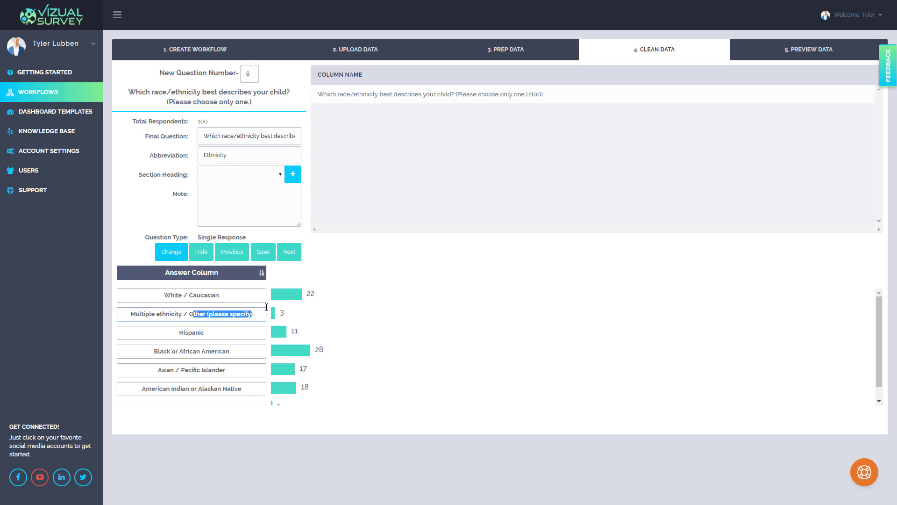
pyautogui.click(263, 159)
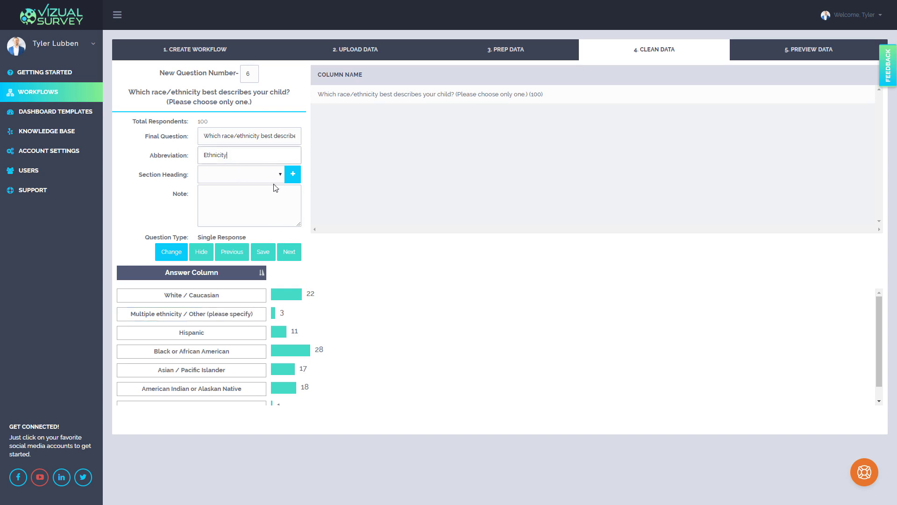
pyautogui.click(289, 252)
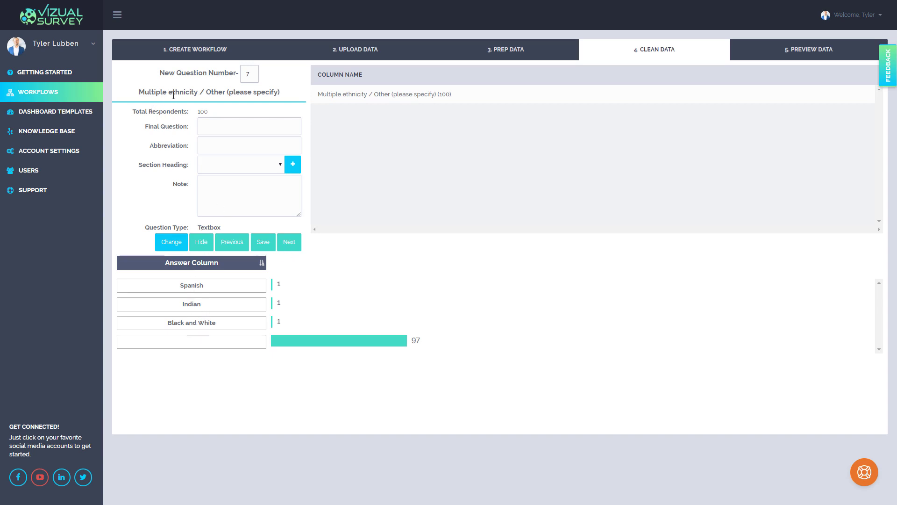
# - Set question 7's final question to the copied race/ethnicity wording with "- Other" appended
pyautogui.click(216, 123)
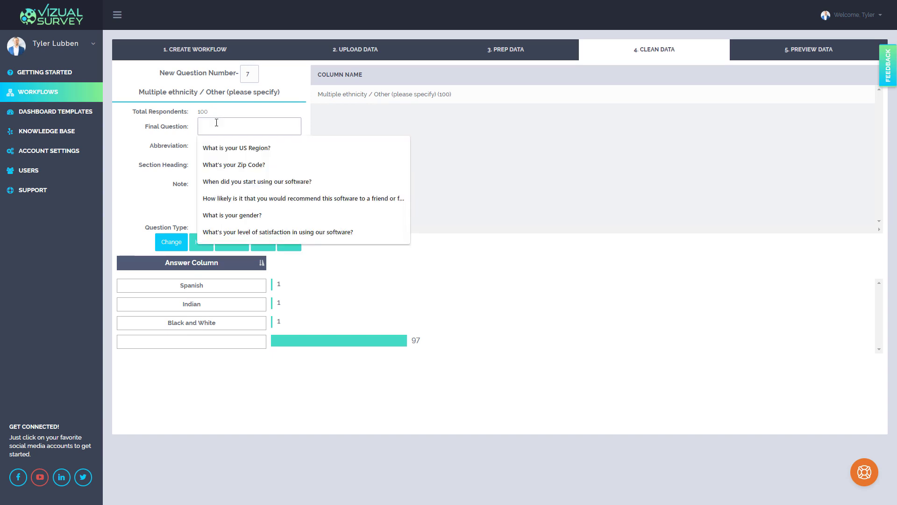
pyautogui.hotkey('ctrl', 'v')
pyautogui.write('-')
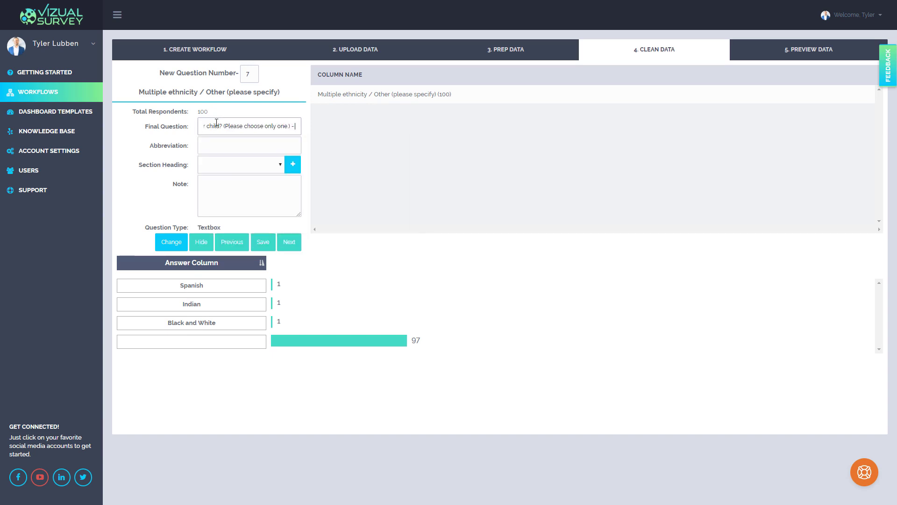
pyautogui.write(' Tther')
# - Abbreviate question 7 as "Ethnicity - Other" and advance to question 8
pyautogui.click(243, 148)
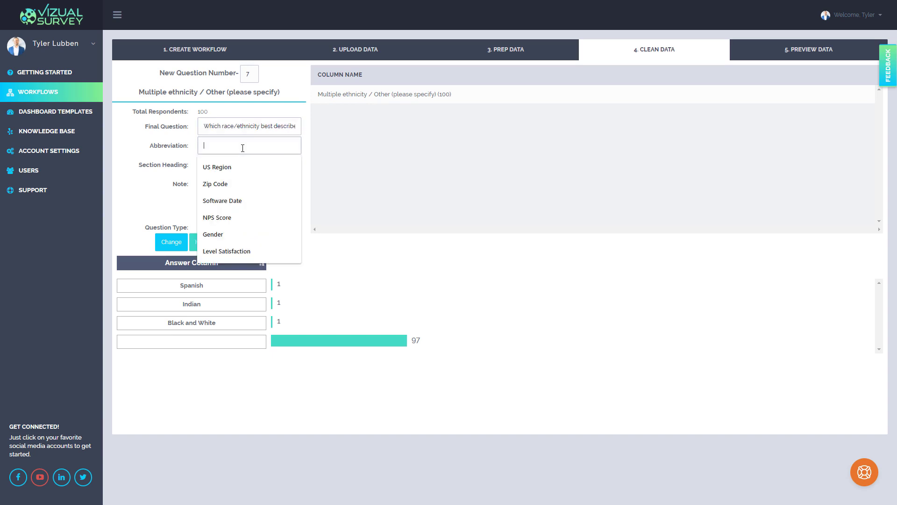
pyautogui.write('Ethnic')
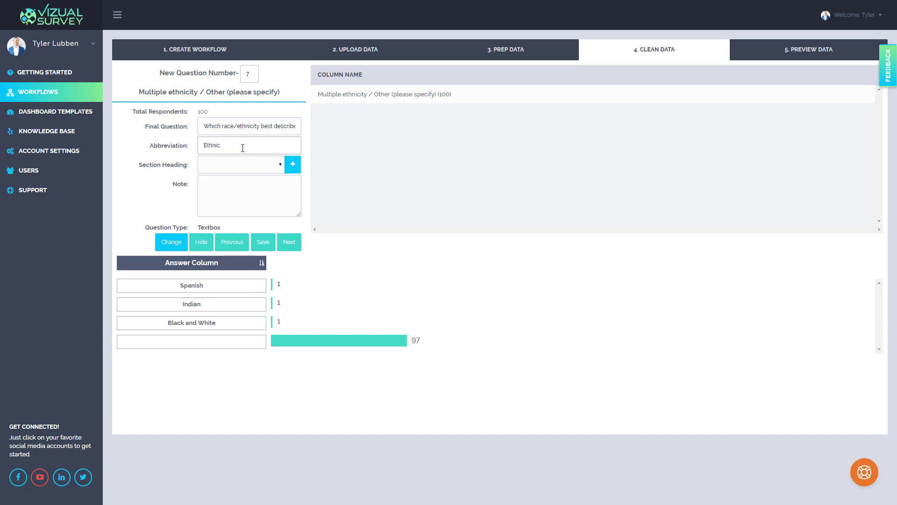
pyautogui.write('ity - Other')
pyautogui.click(291, 247)
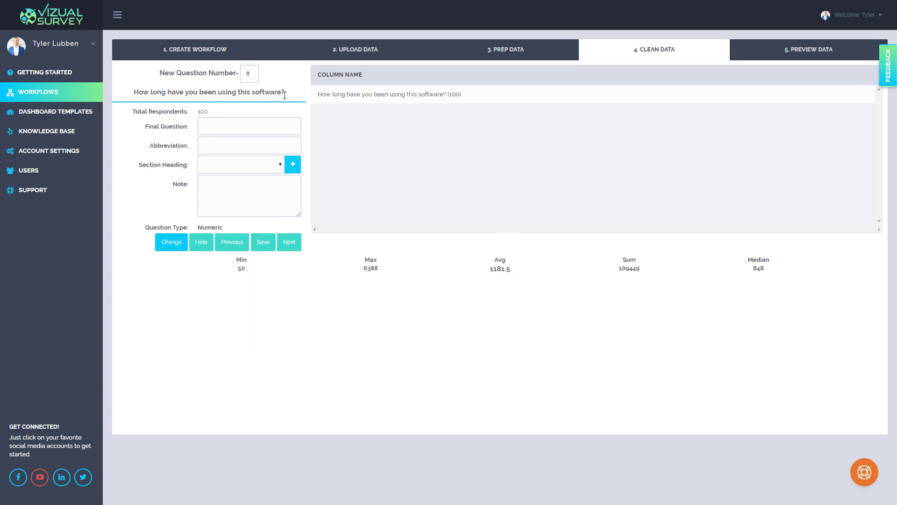
# - Copy the heading "How long have you been using this software?" in as the final question, abbreviate it "Using Software", and advance to question 9
pyautogui.moveTo(284, 92); pyautogui.dragTo(135, 96)
pyautogui.hotkey('ctrl', 'c')
pyautogui.click(226, 126)
pyautogui.hotkey('ctrl', 'v')
pyautogui.click(229, 145)
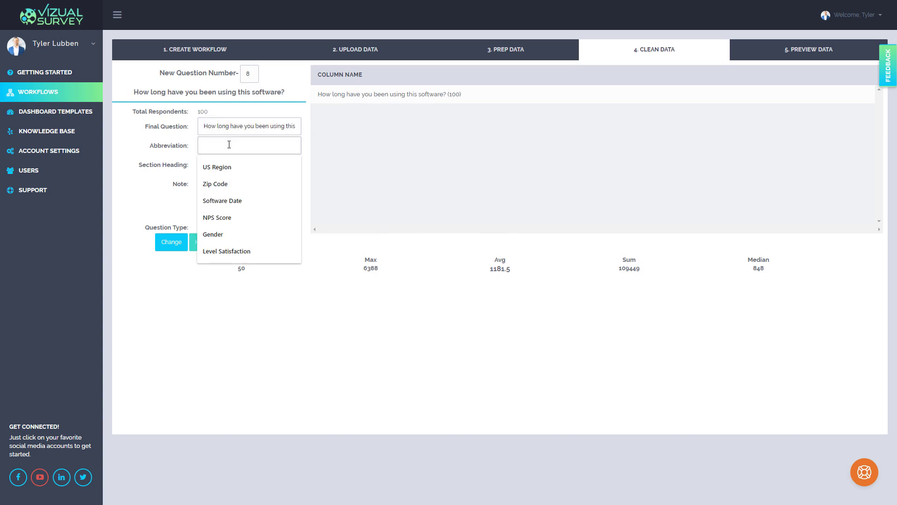
pyautogui.write('Using ')
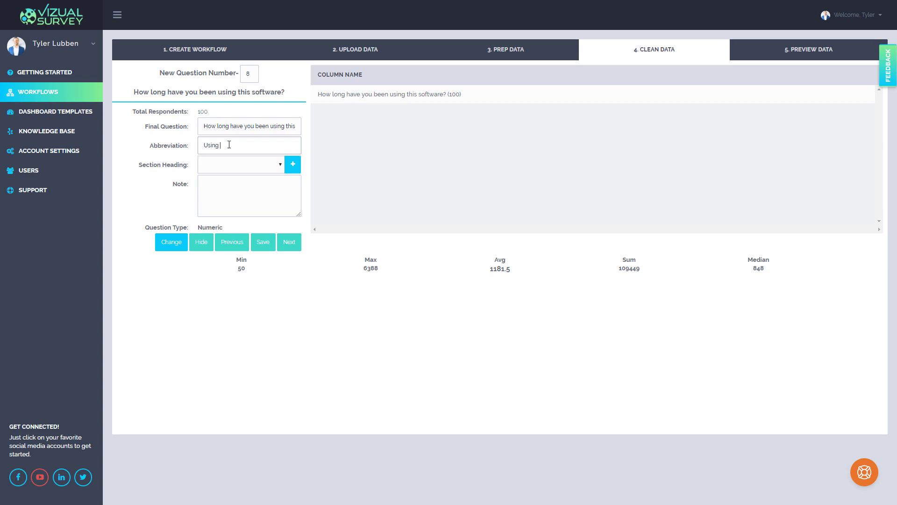
pyautogui.write('Software')
pyautogui.click(289, 242)
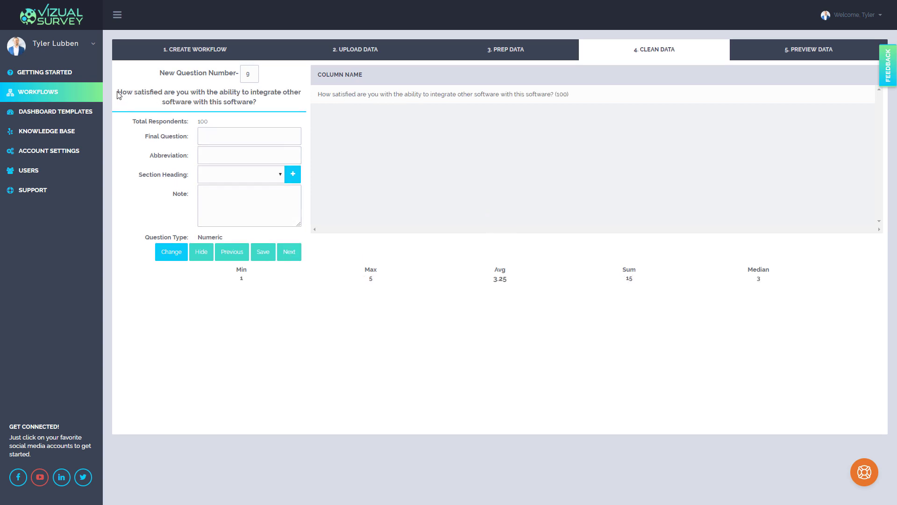
# - Copy question 9's heading about integrating other software in as the final question, abbreviate it "Satisfied with Integration", and advance to question 10
pyautogui.moveTo(123, 92); pyautogui.dragTo(274, 108)
pyautogui.hotkey('ctrl', 'c')
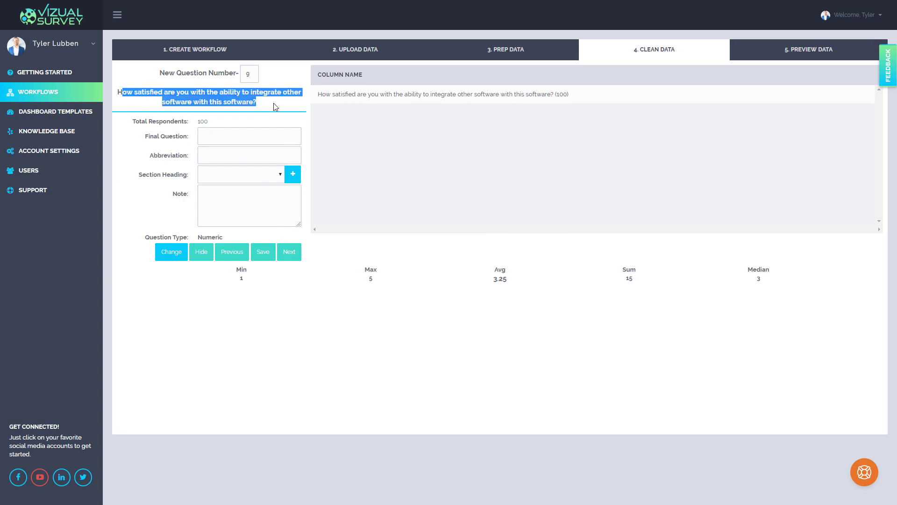
pyautogui.click(256, 140)
pyautogui.hotkey('ctrl', 'v')
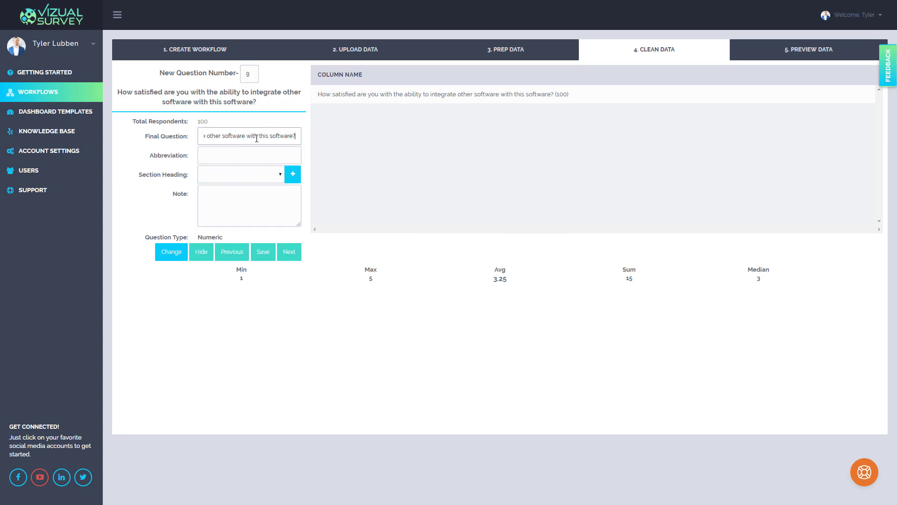
pyautogui.click(245, 153)
pyautogui.write('Sat')
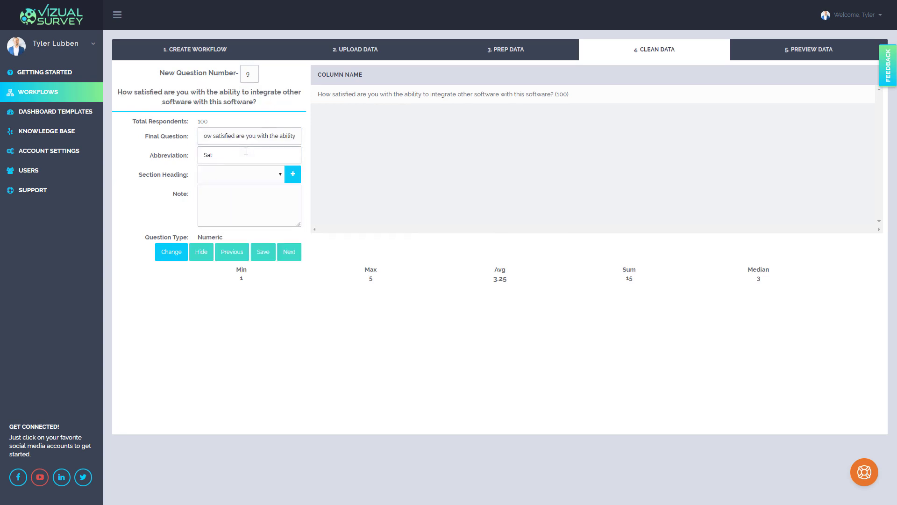
pyautogui.write('is')
pyautogui.write('fied with Integration')
pyautogui.click(292, 255)
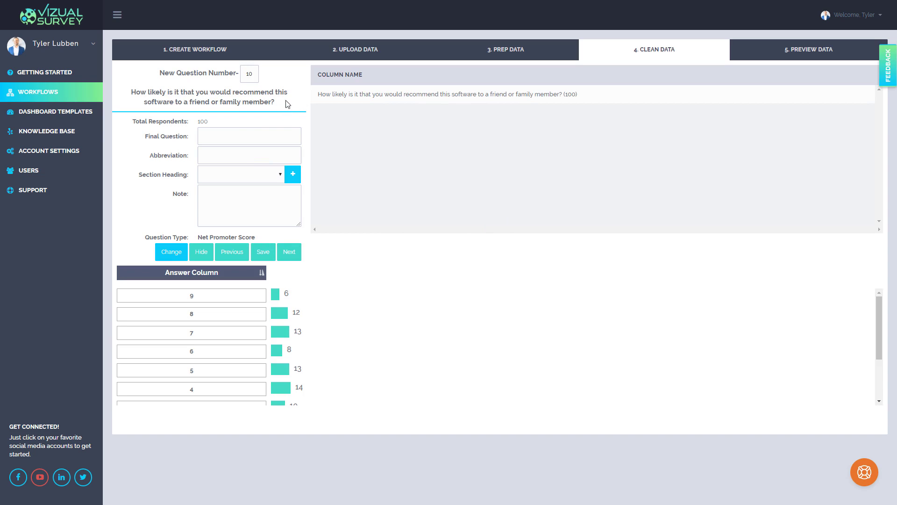
# - Copy the heading about recommending this software in as question 10's final question, abbreviate it "NPS", and advance to question 11
pyautogui.moveTo(281, 104); pyautogui.dragTo(131, 94)
pyautogui.hotkey('ctrl', 'c')
pyautogui.click(217, 136)
pyautogui.hotkey('ctrl', 'v')
pyautogui.click(215, 153)
pyautogui.write('NPS')
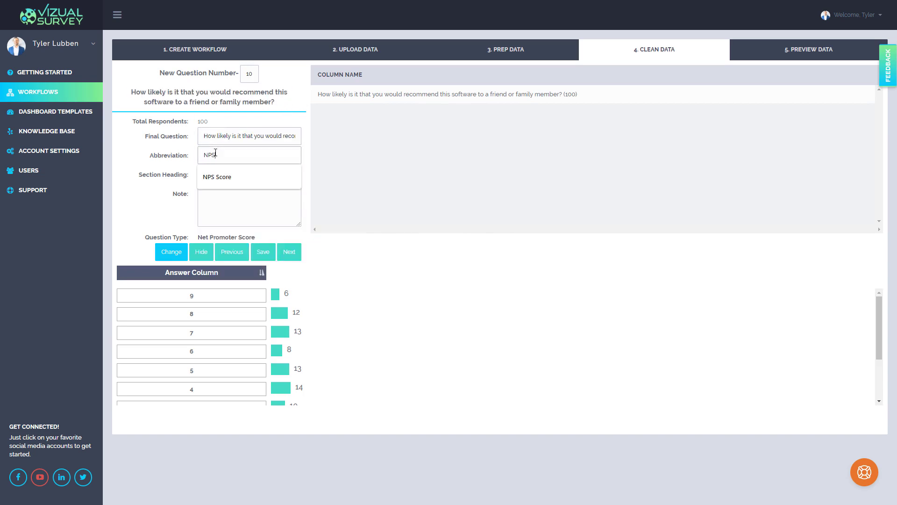
pyautogui.click(290, 252)
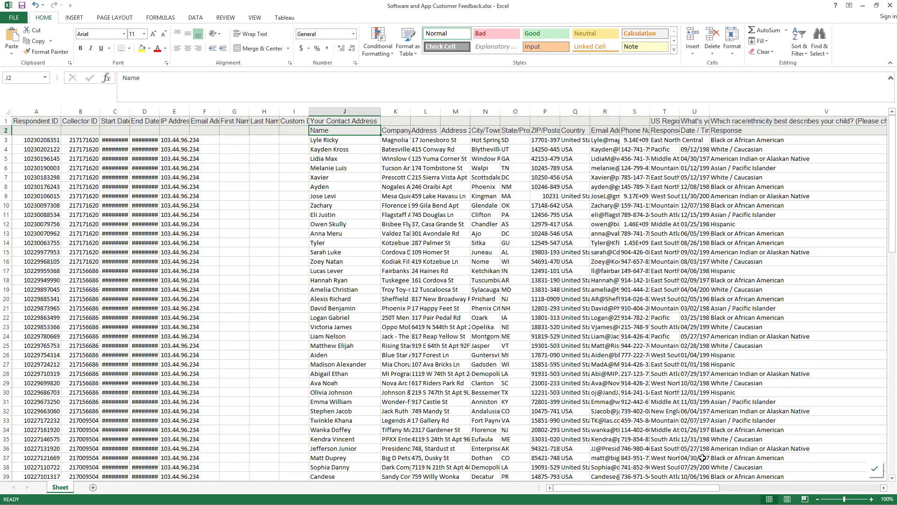
# - Copy "Graphical Presentations" from cell AA2 of the Excel workbook and use it as the first matrix row's name in question 11
pyautogui.moveTo(700, 487); pyautogui.dragTo(770, 494)
pyautogui.click(650, 122)
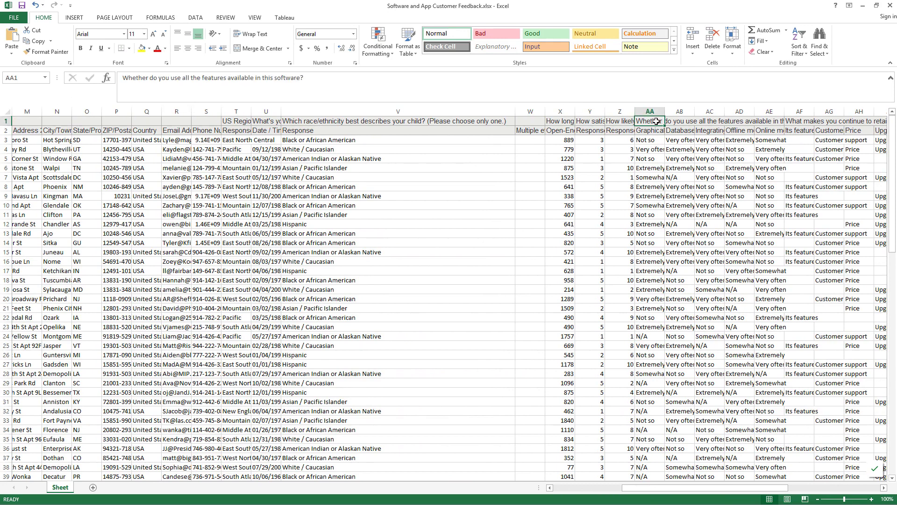
pyautogui.moveTo(656, 122); pyautogui.dragTo(652, 123)
pyautogui.click(653, 131)
pyautogui.moveTo(213, 85); pyautogui.dragTo(120, 80)
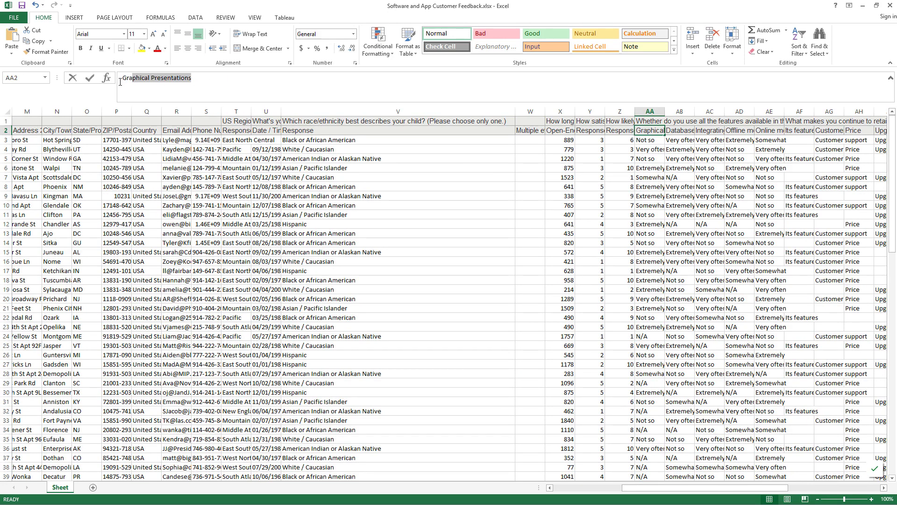
pyautogui.click(861, 5)
pyautogui.tripleClick(280, 343)
pyautogui.hotkey('ctrl', 'v')
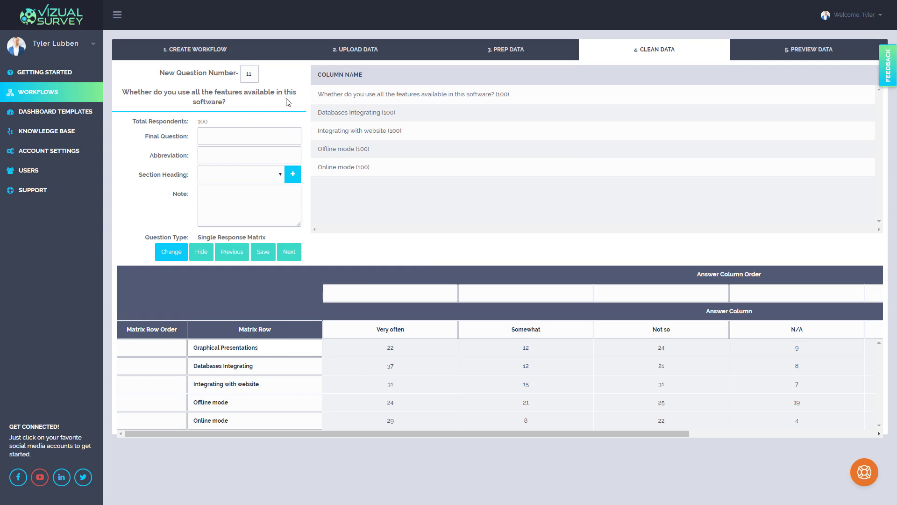
# - Copy the heading "Whether do you use all the features available in this software?" in as the final question and abbreviate it "Features Available"
pyautogui.moveTo(244, 102); pyautogui.dragTo(117, 92)
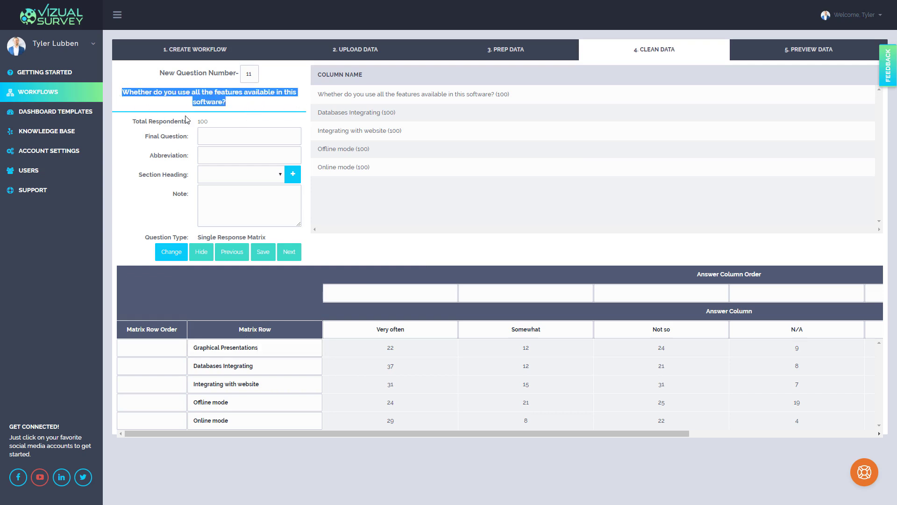
pyautogui.click(219, 136)
pyautogui.hotkey('ctrl', 'v')
pyautogui.click(229, 154)
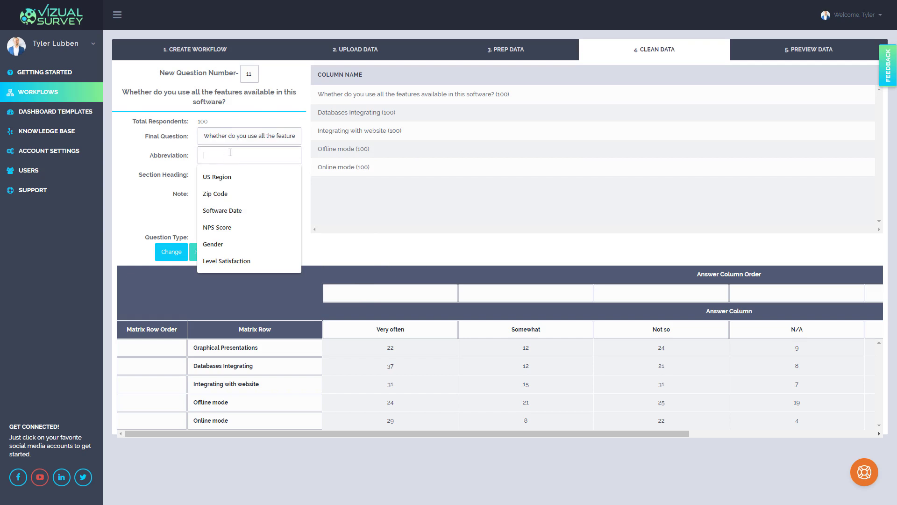
pyautogui.write('Features Avaialbe')
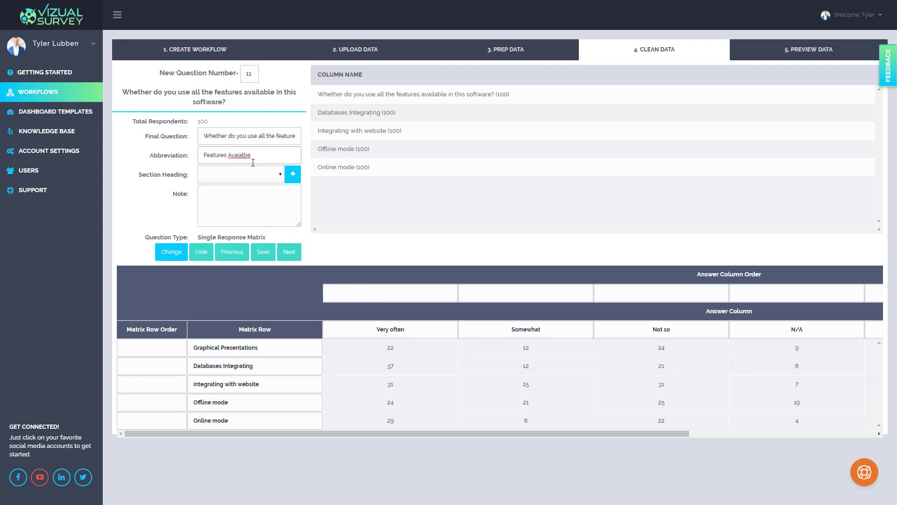
pyautogui.rightClick(251, 159)
pyautogui.click(262, 166)
# - Order question 11's answer columns as Extremely 1, Very often 2, Somewhat 3, Not so 4 and N/A 5, leaving the unnamed column blank
pyautogui.moveTo(599, 434); pyautogui.dragTo(745, 430)
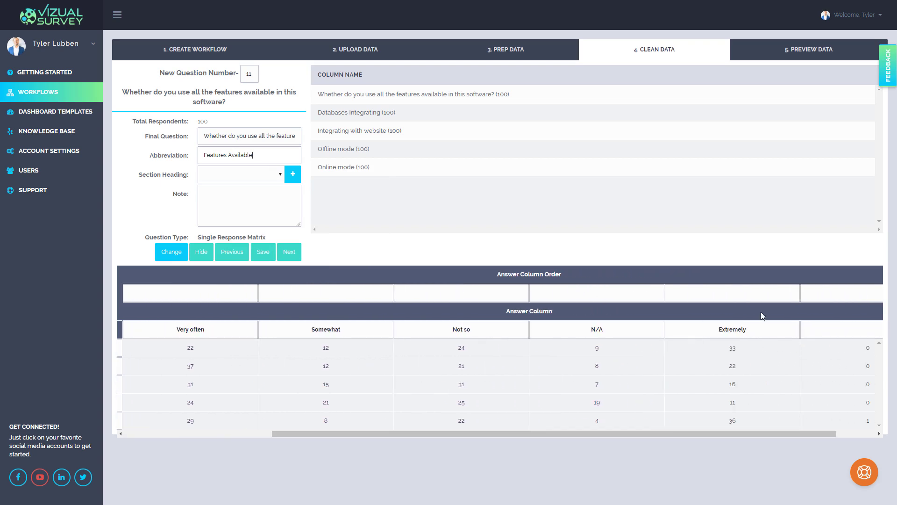
pyautogui.click(757, 292)
pyautogui.write('1')
pyautogui.click(229, 293)
pyautogui.write('2')
pyautogui.click(310, 290)
pyautogui.write('3')
pyautogui.click(436, 293)
pyautogui.write('4')
pyautogui.click(598, 297)
pyautogui.write('5')
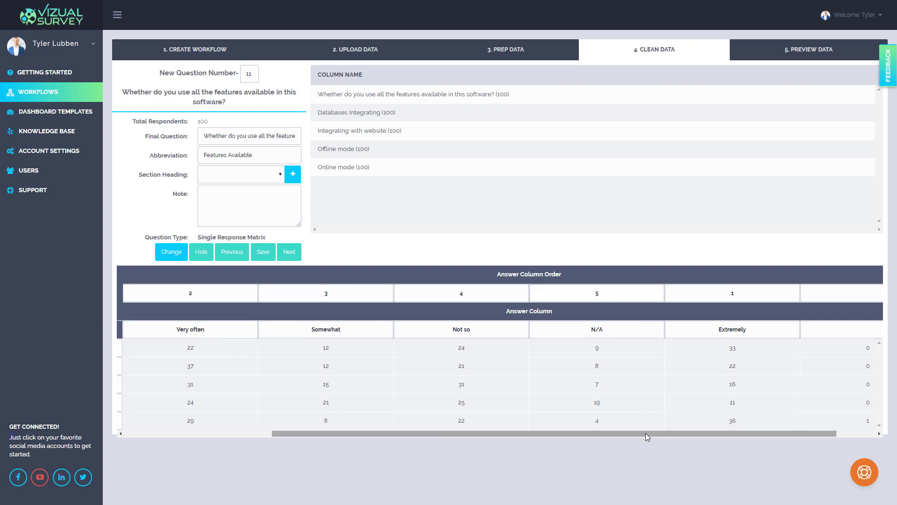
pyautogui.moveTo(646, 433); pyautogui.dragTo(723, 432)
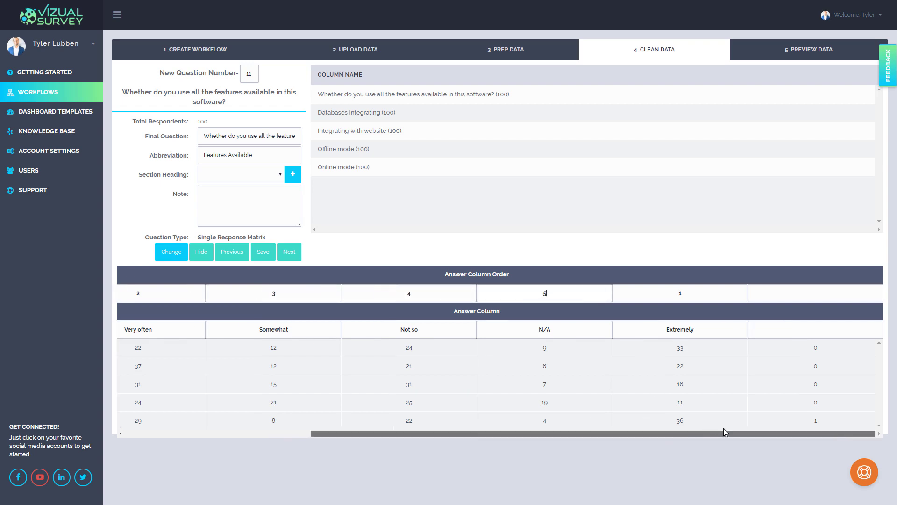
pyautogui.click(804, 293)
# - Order the matrix rows as Graphical Presentations 1, Integrating with website 2, Databases Integrating 3, Offline mode 4, Online mode 5, and advance to question 12
pyautogui.moveTo(793, 434); pyautogui.dragTo(542, 437)
pyautogui.click(140, 346)
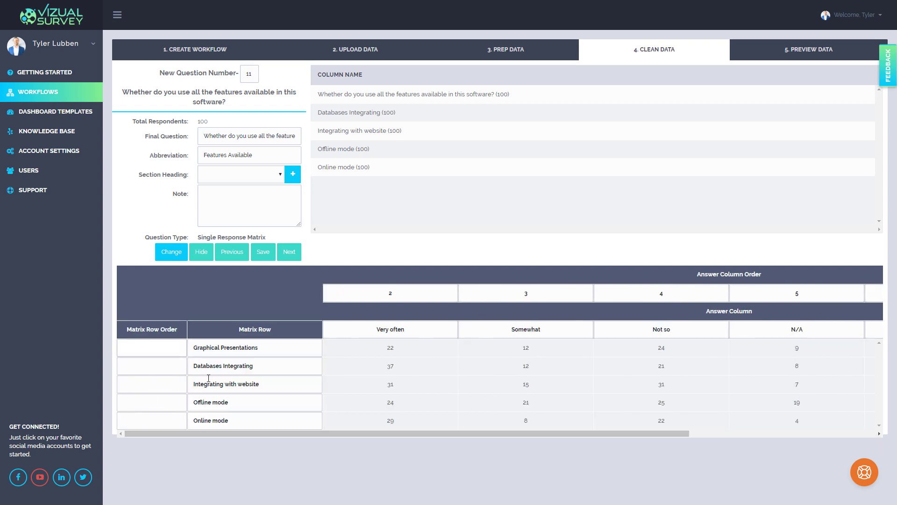
pyautogui.write('1')
pyautogui.click(171, 384)
pyautogui.write('2')
pyautogui.click(169, 366)
pyautogui.write('3')
pyautogui.click(166, 403)
pyautogui.write('4')
pyautogui.click(140, 420)
pyautogui.write('5')
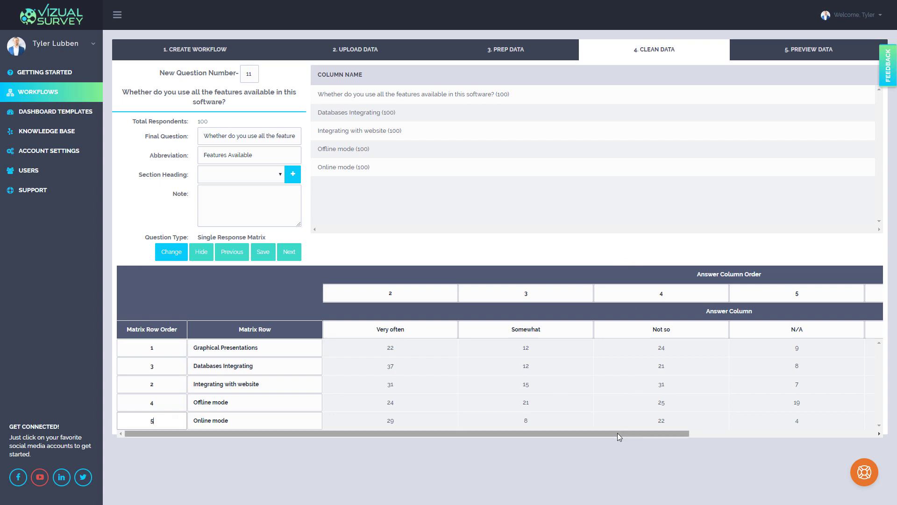
pyautogui.moveTo(618, 433); pyautogui.dragTo(540, 427)
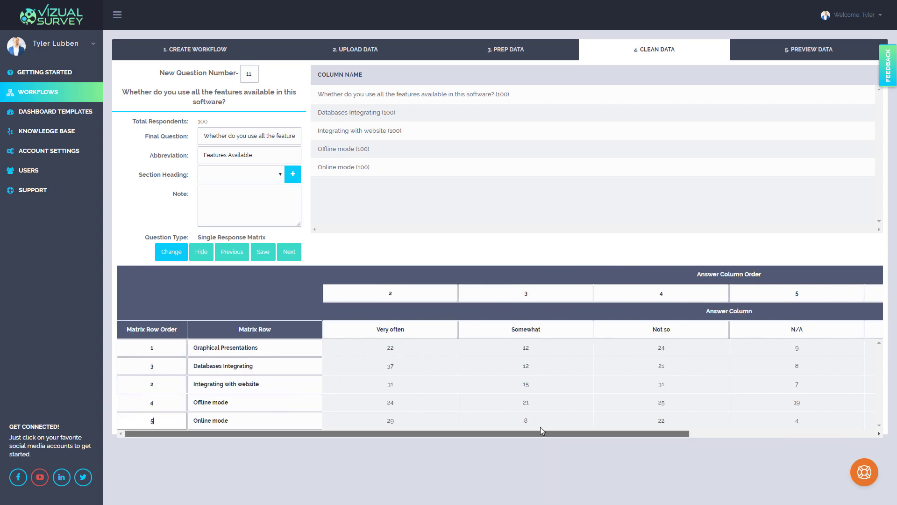
pyautogui.click(286, 252)
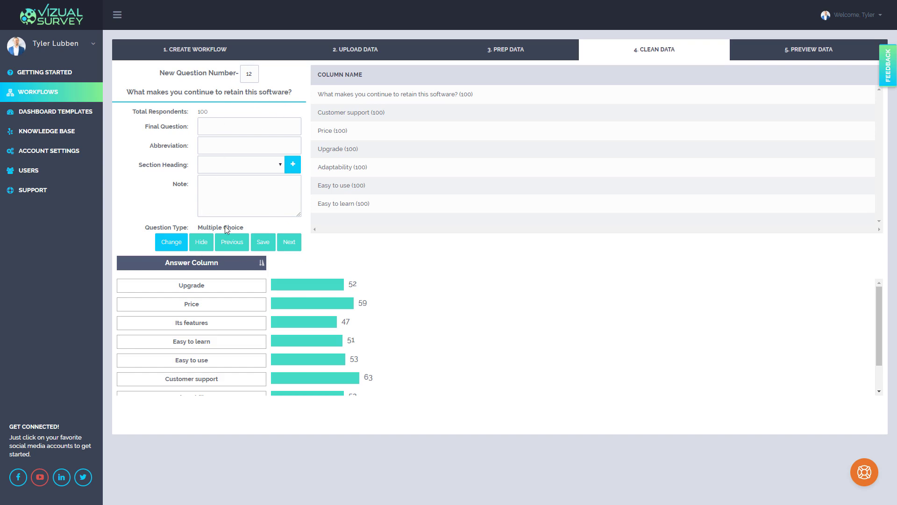
# - Copy the heading "What makes you continue to retain this software?" in as the final question, abbreviate it "Retain Software", and advance to question 13
pyautogui.moveTo(297, 92); pyautogui.dragTo(128, 95)
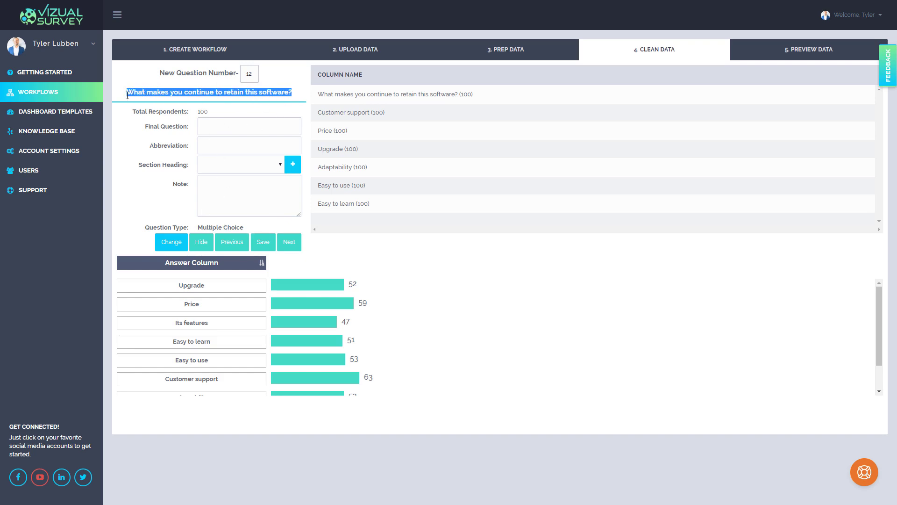
pyautogui.hotkey('ctrl', 'c')
pyautogui.click(233, 126)
pyautogui.hotkey('ctrl', 'v')
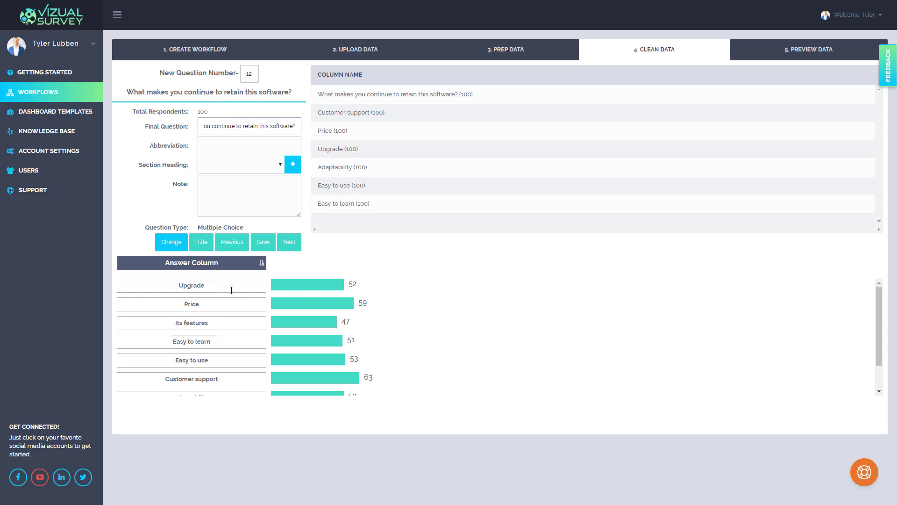
pyautogui.click(218, 145)
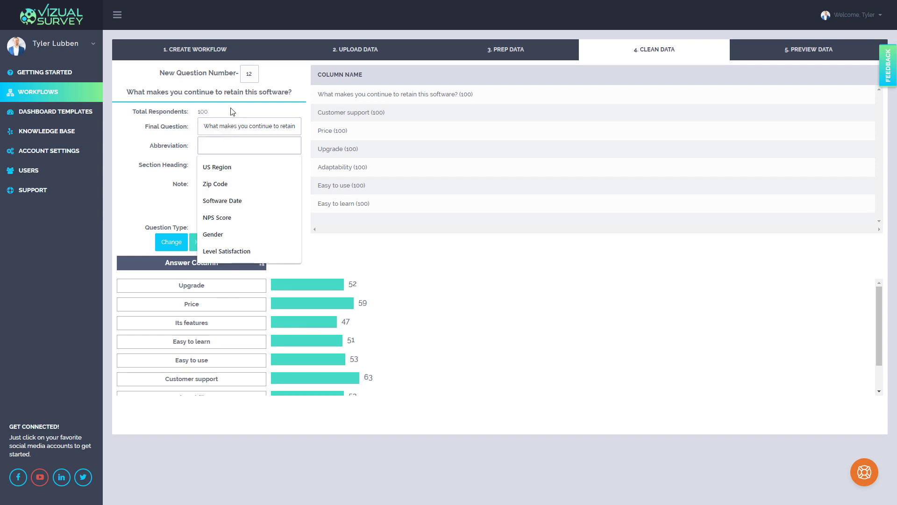
pyautogui.write('Retain Software')
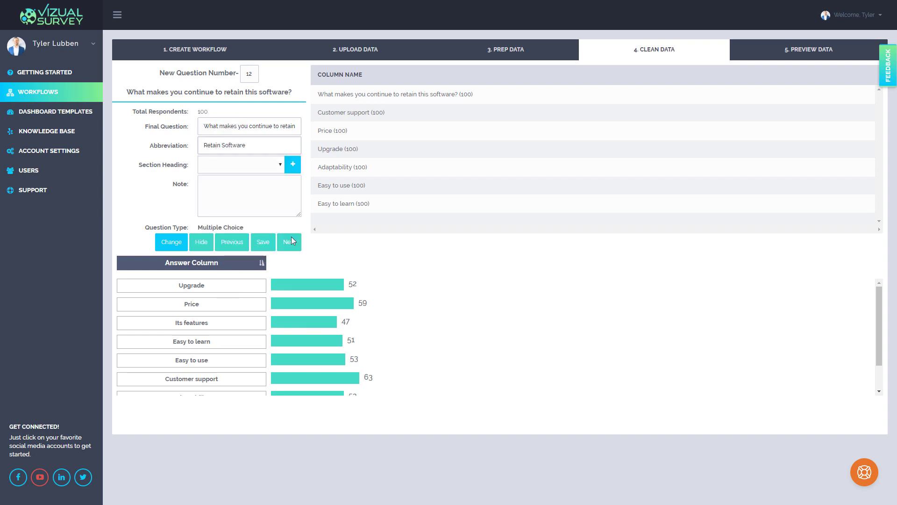
pyautogui.click(290, 242)
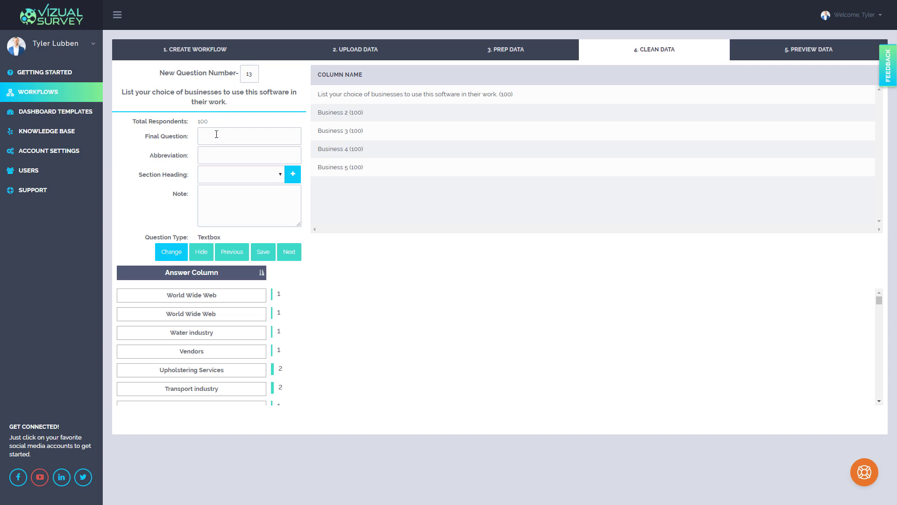
# - Copy question 13's heading in as the final question without its last character, abbreviate it "List Business", and advance to question 14
pyautogui.moveTo(236, 104); pyautogui.dragTo(122, 91)
pyautogui.click(239, 136)
pyautogui.hotkey('ctrl', 'v')
pyautogui.press('BackSpace')
pyautogui.click(254, 151)
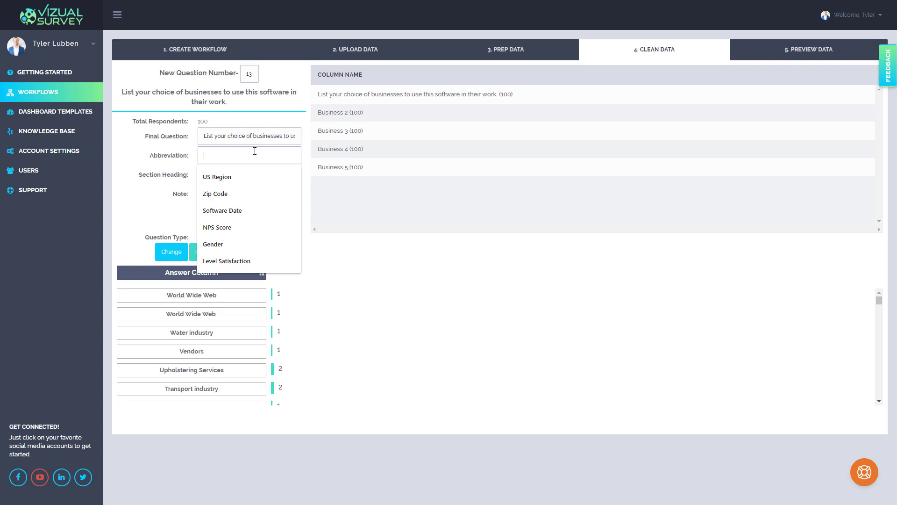
pyautogui.write('List Business')
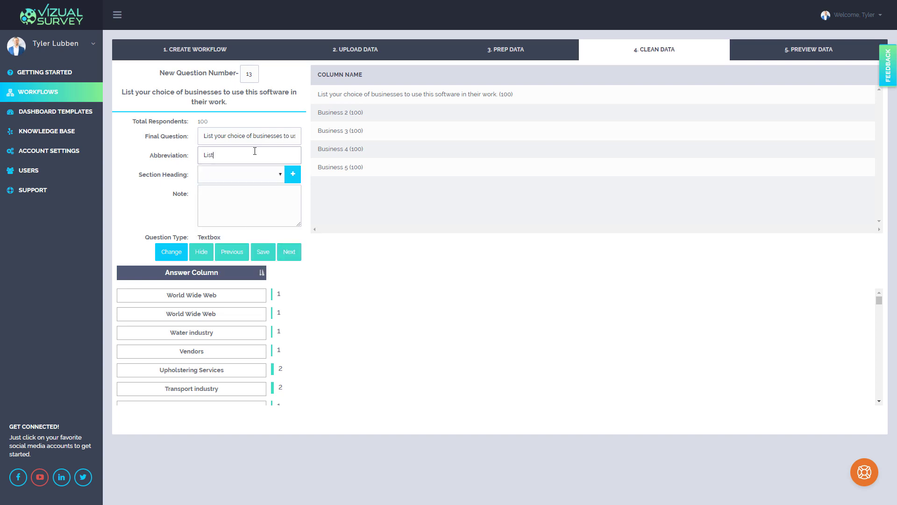
pyautogui.click(288, 253)
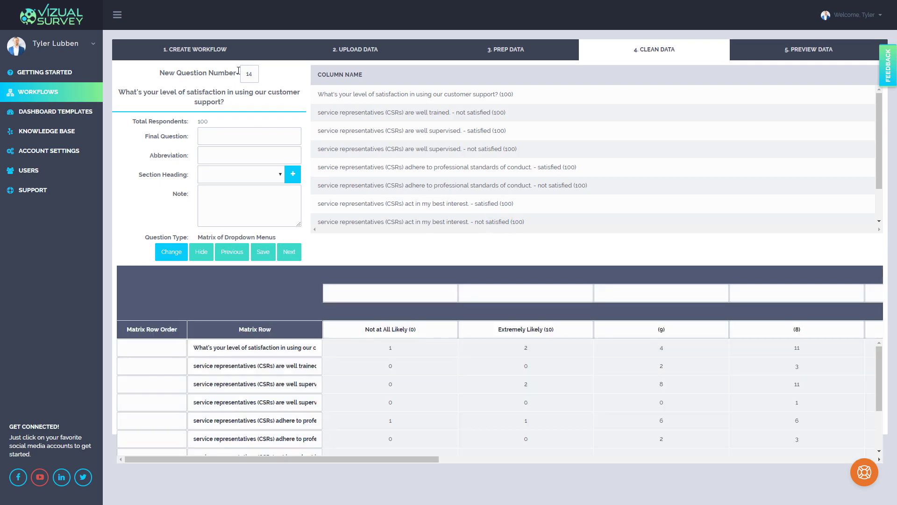
# - Replace question 14's first matrix row name with "service representatives (CSRs) are well trained. - satisfied", copied from cell AR2 of the Excel workbook
pyautogui.click(235, 349)
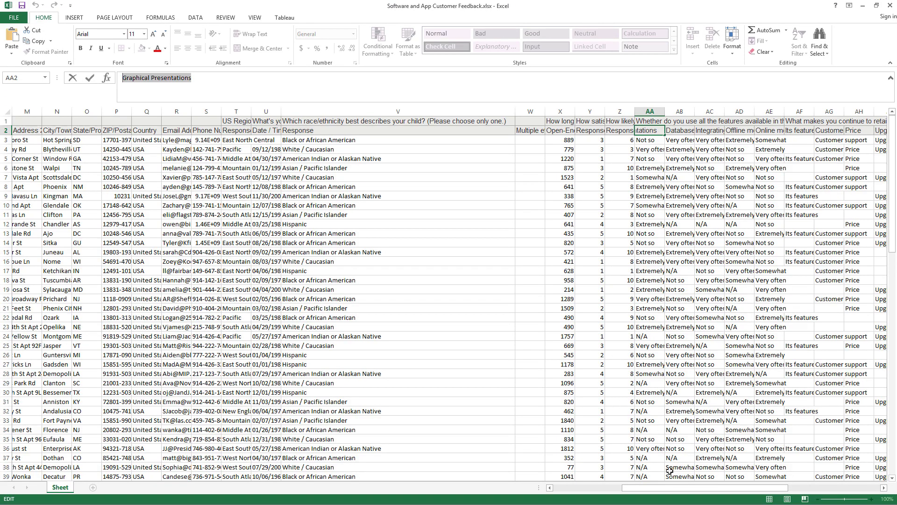
pyautogui.moveTo(674, 493); pyautogui.dragTo(756, 493)
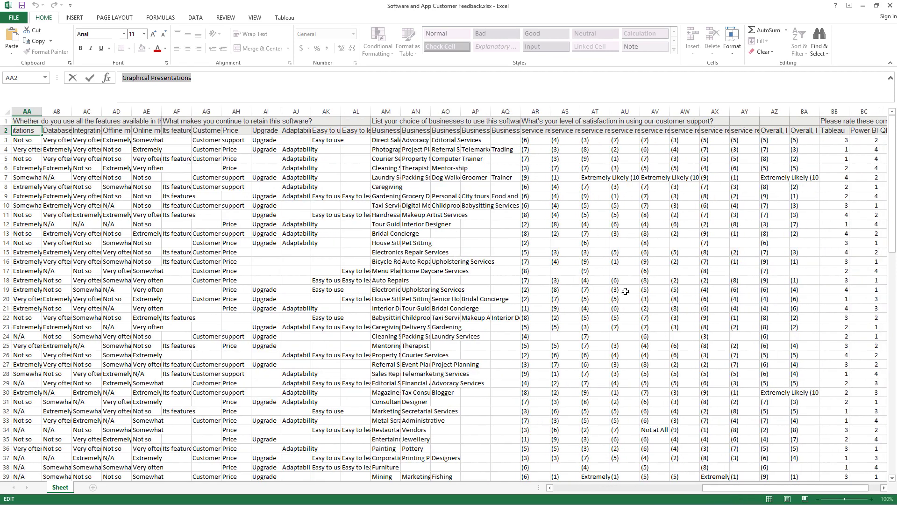
pyautogui.click(537, 133)
pyautogui.click(536, 121)
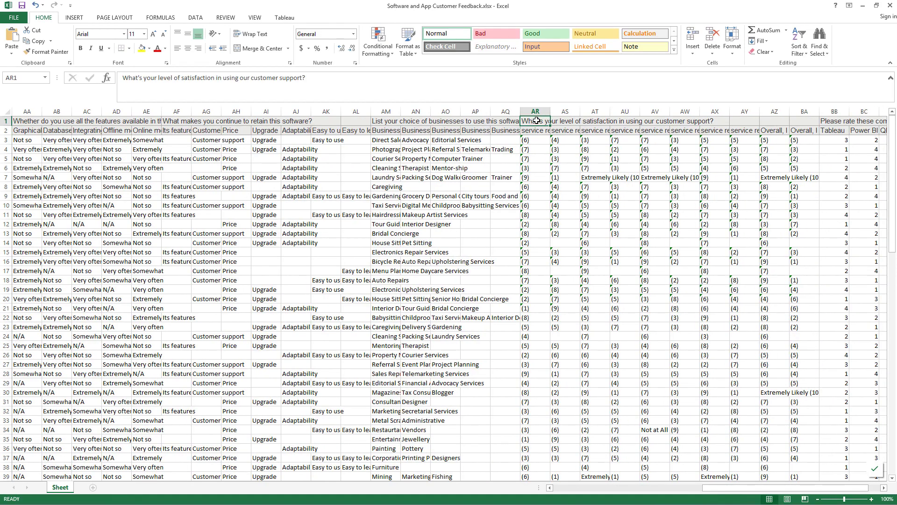
pyautogui.click(536, 131)
pyautogui.moveTo(289, 77); pyautogui.dragTo(106, 68)
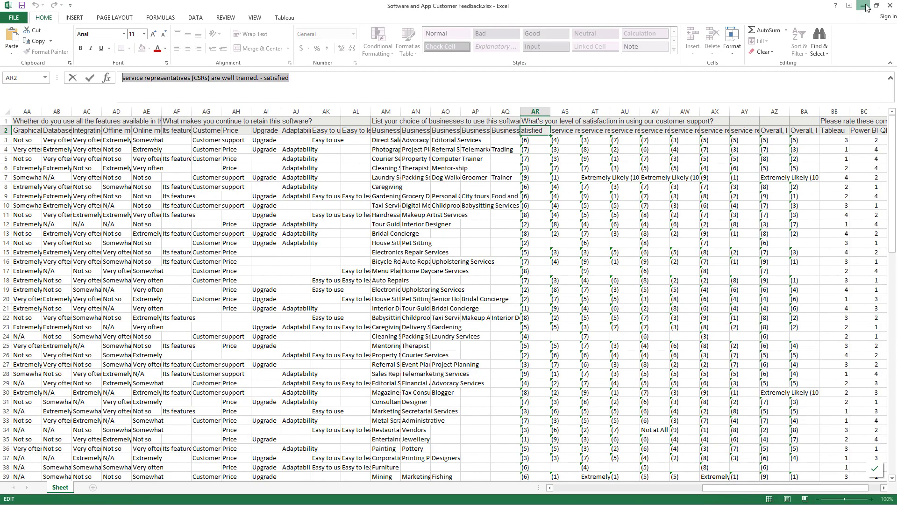
pyautogui.click(863, 5)
pyautogui.hotkey('ctrl', 'a')
pyautogui.hotkey('ctrl', 'v')
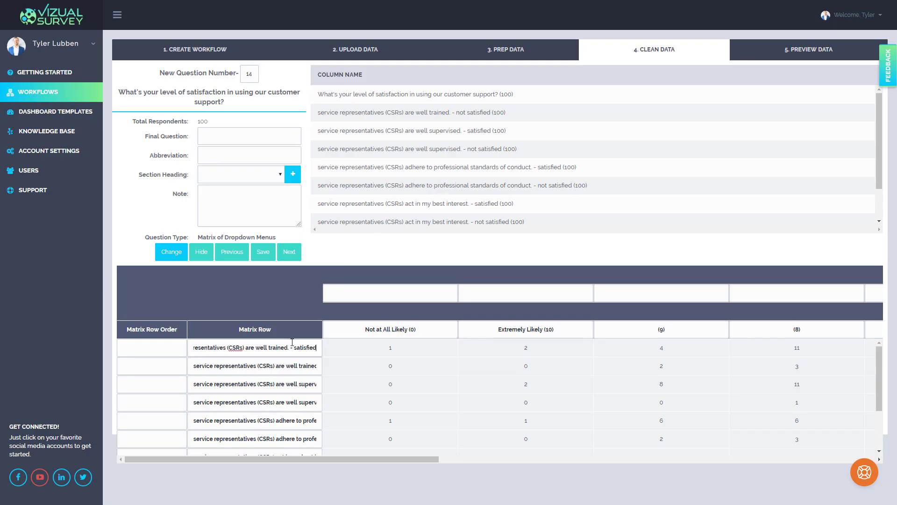
pyautogui.click(260, 368)
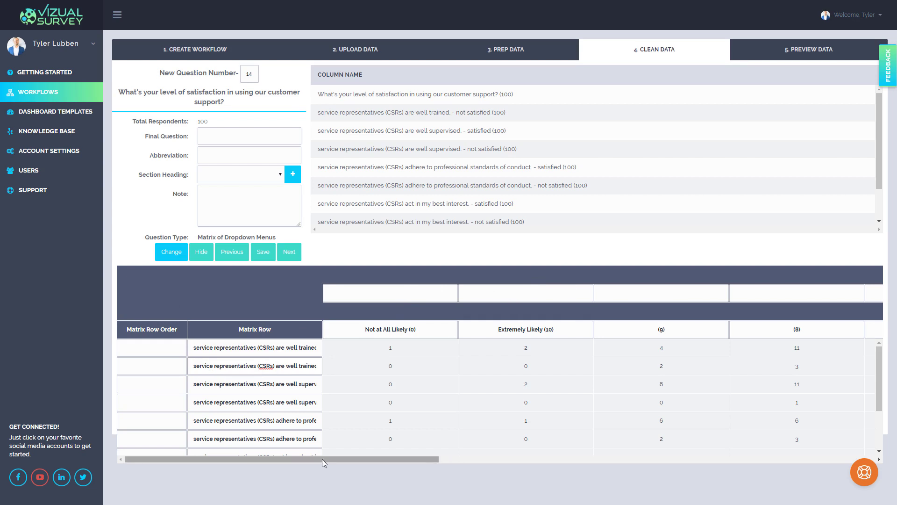
# - Order the answer columns Not at All Likely (0) as 1, (1) as 2, (2) as 3, (3) as 4, (4) as 5 and (5) as 6
pyautogui.moveTo(322, 459); pyautogui.dragTo(397, 473)
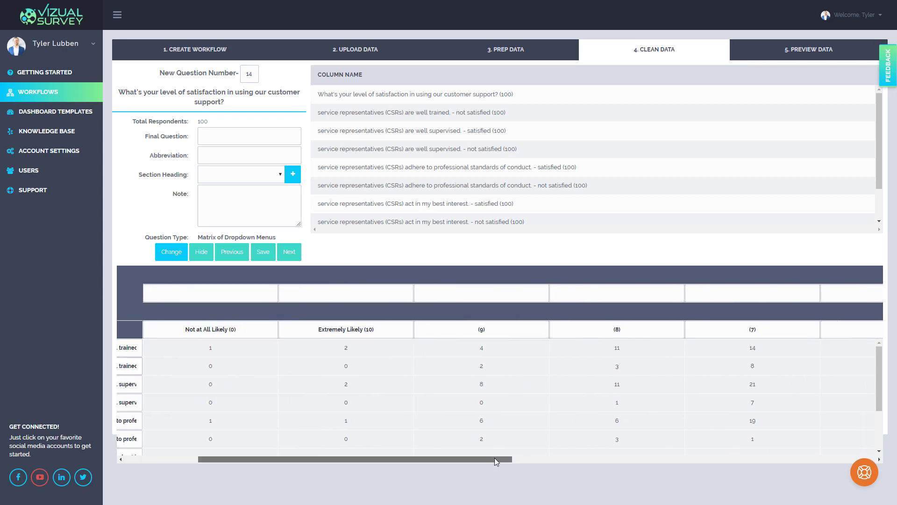
pyautogui.moveTo(494, 458); pyautogui.dragTo(335, 433)
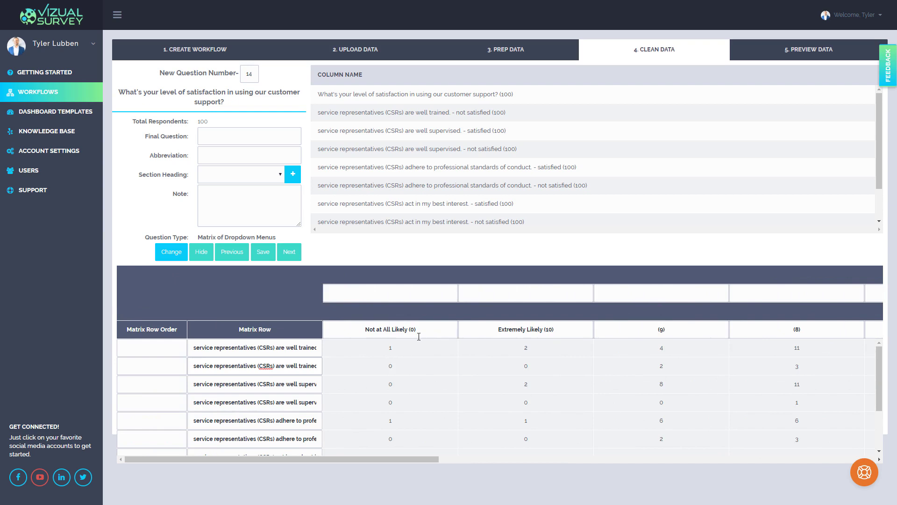
pyautogui.click(427, 295)
pyautogui.write('1')
pyautogui.moveTo(377, 457); pyautogui.dragTo(450, 457)
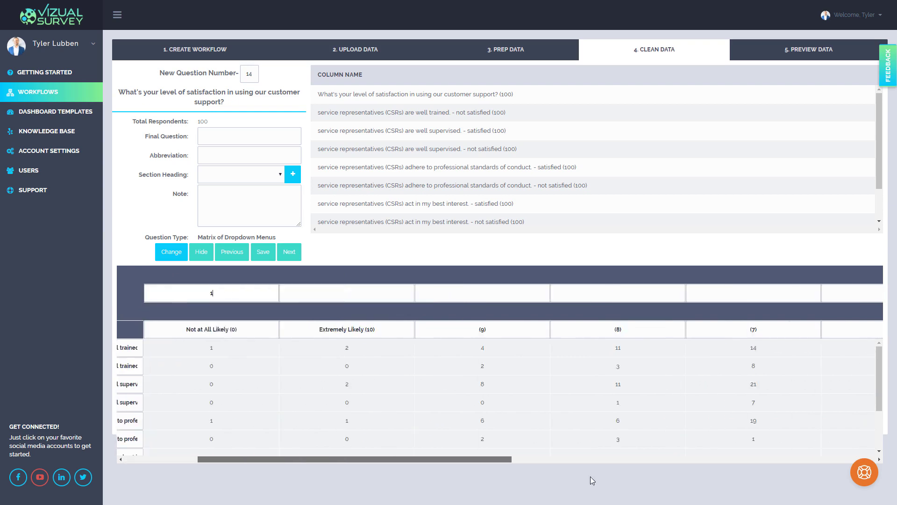
pyautogui.moveTo(591, 476); pyautogui.dragTo(802, 491)
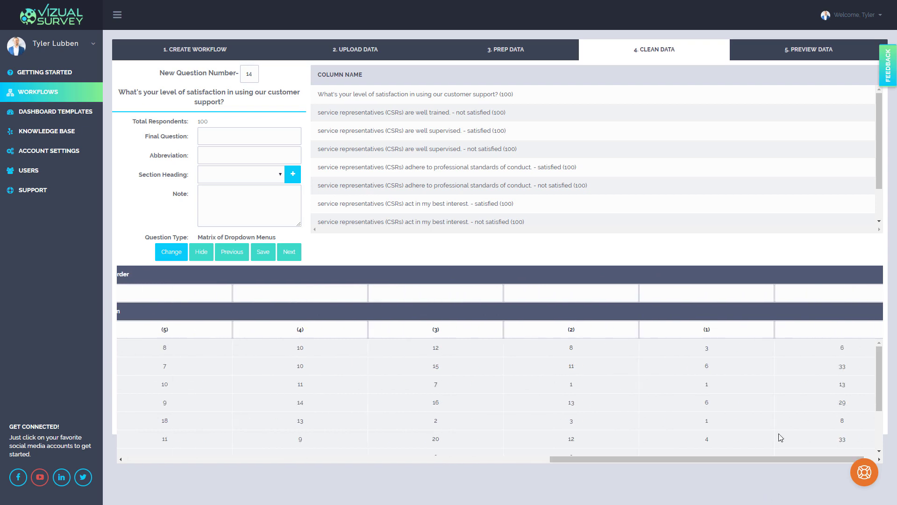
pyautogui.click(701, 300)
pyautogui.write('2')
pyautogui.click(579, 293)
pyautogui.write('3')
pyautogui.click(428, 293)
pyautogui.write('4')
pyautogui.click(346, 295)
pyautogui.write('5')
pyautogui.click(195, 290)
pyautogui.write('6')
# - Order the remaining named answer columns (6) as 7, (7) as 8, (8) as 9, (9) as 10 and Extremely Likely (10) as 11
pyautogui.moveTo(652, 460); pyautogui.dragTo(447, 462)
pyautogui.click(541, 288)
pyautogui.write('7')
pyautogui.click(397, 294)
pyautogui.write('8')
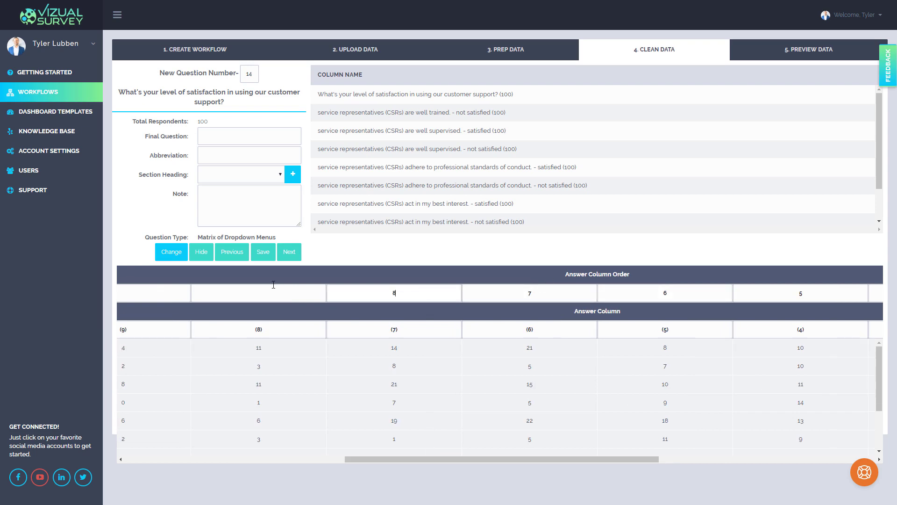
pyautogui.click(261, 293)
pyautogui.write('9')
pyautogui.moveTo(385, 459); pyautogui.dragTo(266, 459)
pyautogui.click(414, 293)
pyautogui.write('10')
pyautogui.click(278, 294)
pyautogui.write('11')
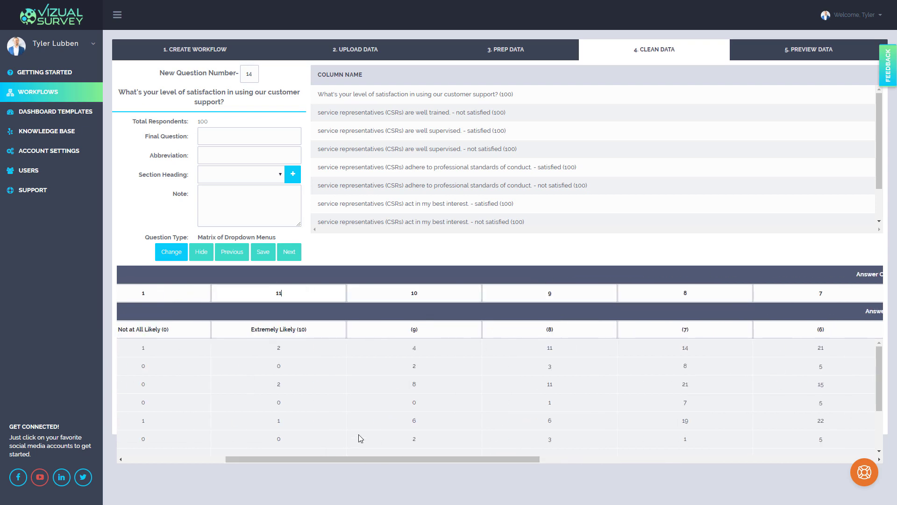
pyautogui.moveTo(360, 459); pyautogui.dragTo(232, 455)
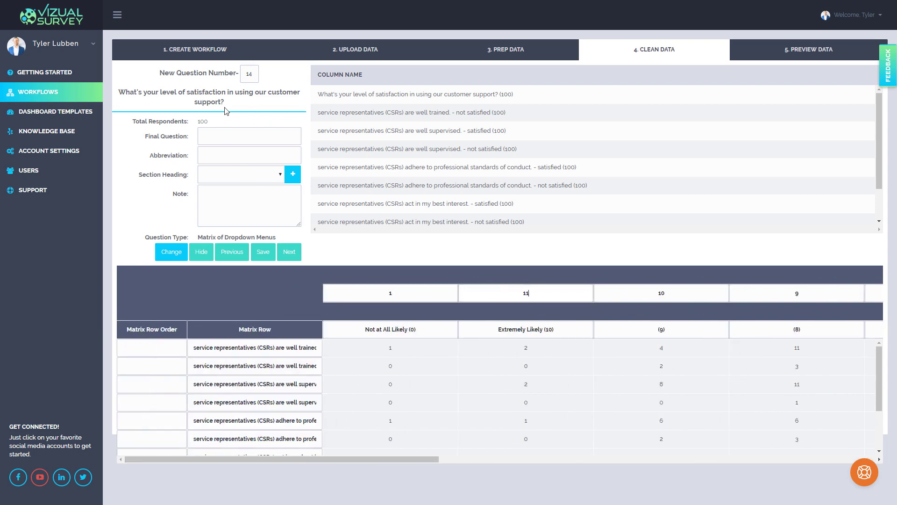
# - Copy question 14's heading in as the final question, abbreviate it "Level Satisfaction", and advance to question 15
pyautogui.moveTo(227, 108); pyautogui.dragTo(120, 93)
pyautogui.hotkey('ctrl', 'c')
pyautogui.click(217, 136)
pyautogui.hotkey('ctrl', 'v')
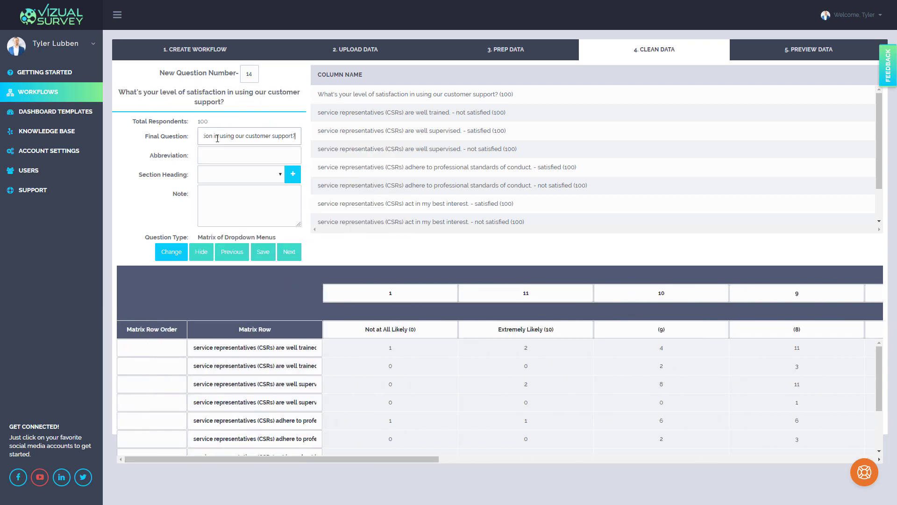
pyautogui.click(211, 154)
pyautogui.write('Level Satisfaction')
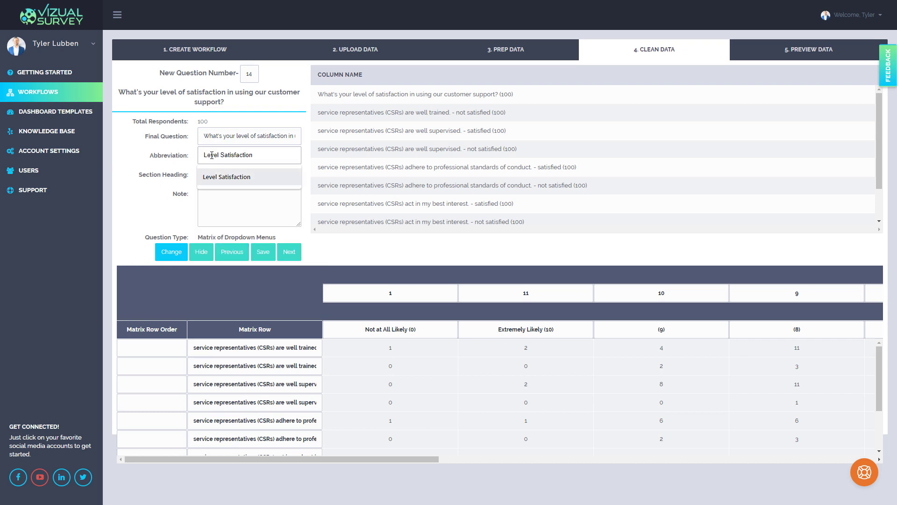
pyautogui.click(227, 177)
pyautogui.click(293, 256)
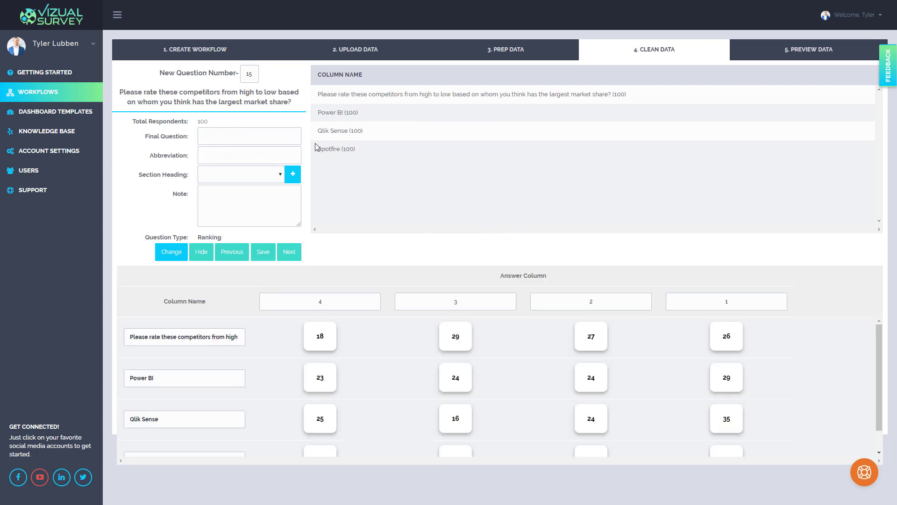
# - Copy question 15's heading about rating competitors in as the final question and abbreviate it "Ranking"
pyautogui.moveTo(299, 107); pyautogui.dragTo(120, 92)
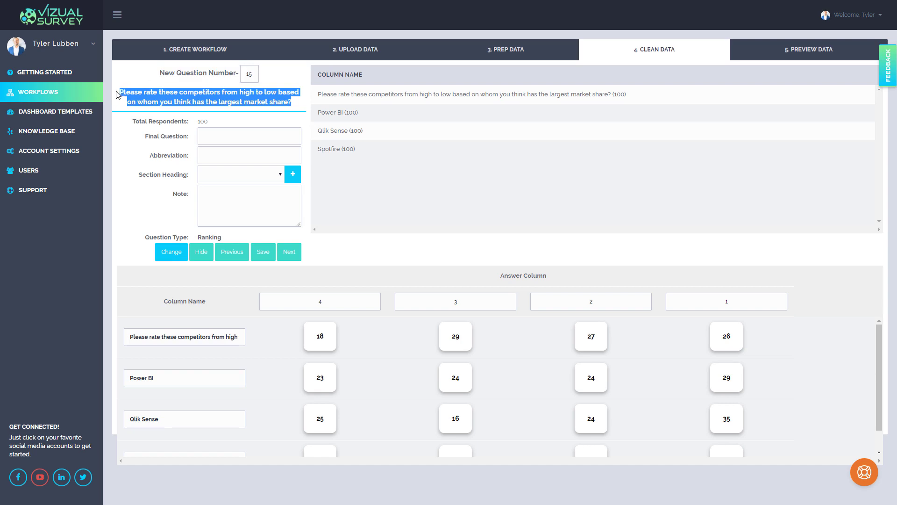
pyautogui.hotkey('ctrl', 'c')
pyautogui.click(234, 136)
pyautogui.hotkey('ctrl', 'v')
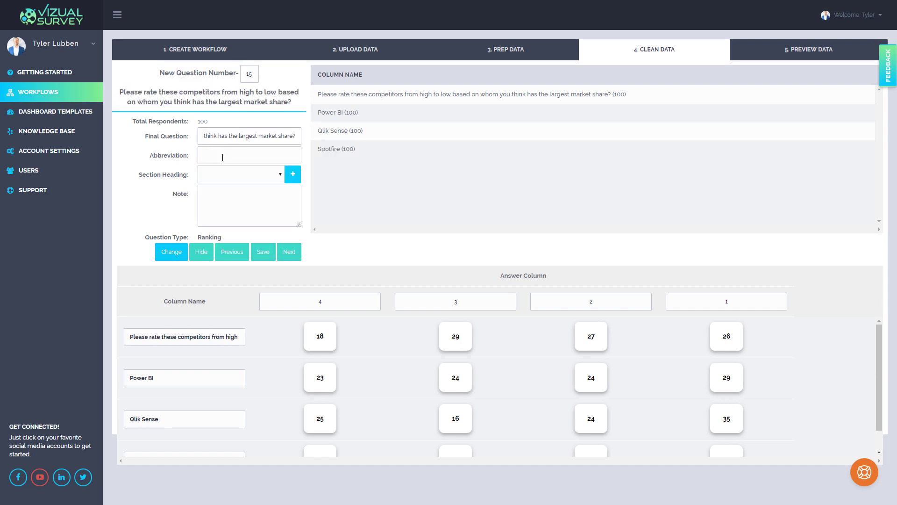
pyautogui.click(223, 154)
pyautogui.write('Ranking')
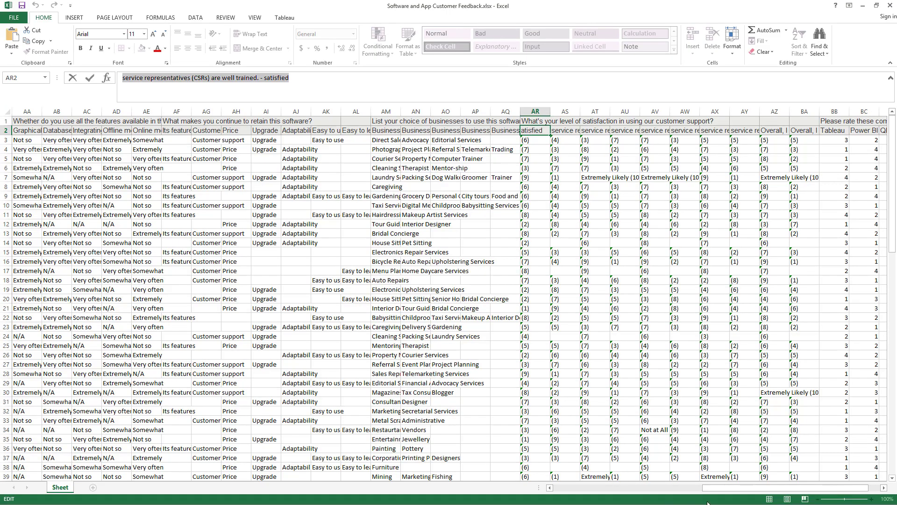
# - Replace the first ranking row's name with "Tableau", copied from cell BB2 of the Excel workbook, and complete the last question
pyautogui.moveTo(743, 487); pyautogui.dragTo(802, 498)
pyautogui.click(773, 113)
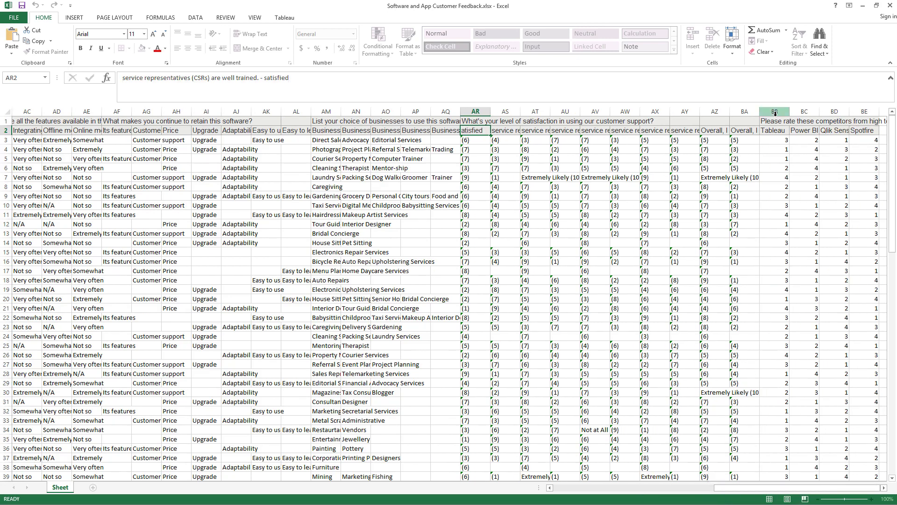
pyautogui.click(773, 131)
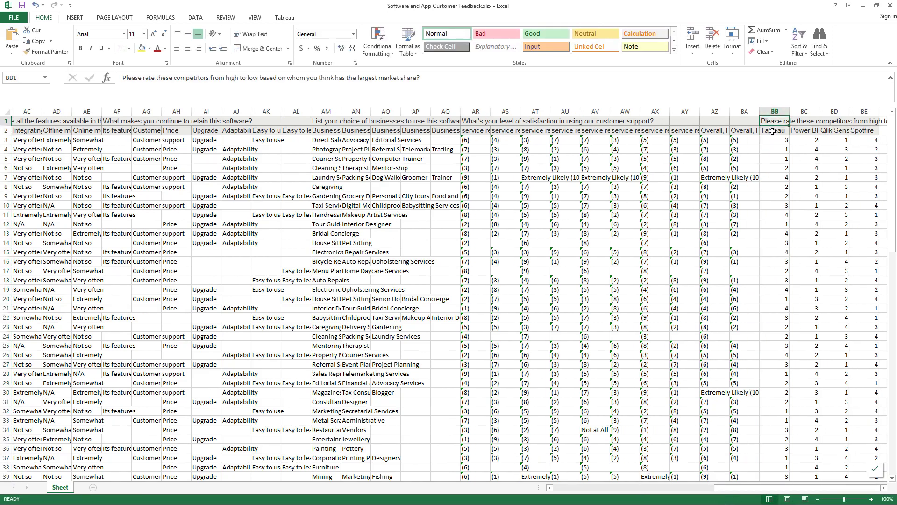
pyautogui.doubleClick(133, 77)
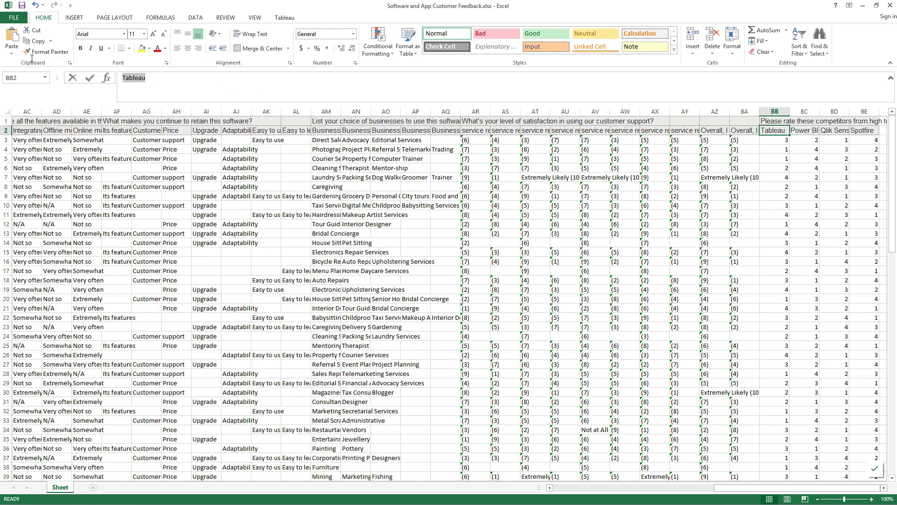
pyautogui.click(862, 5)
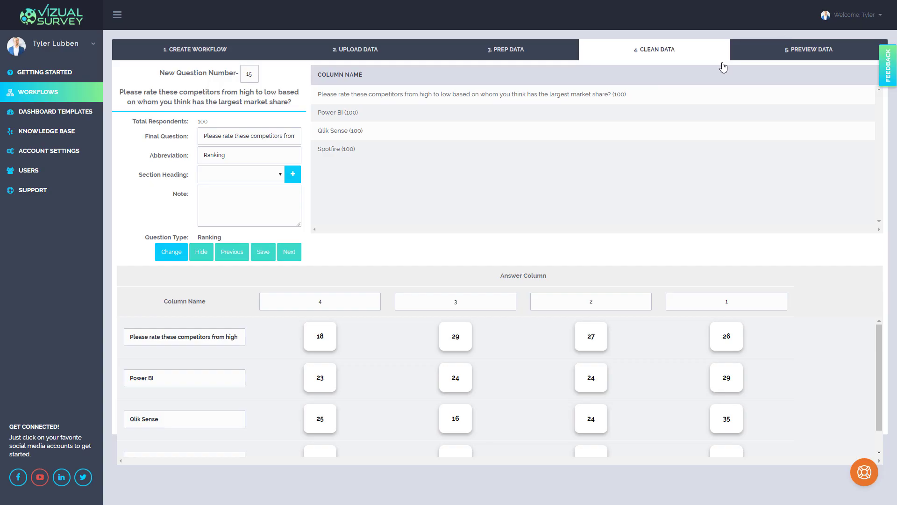
pyautogui.click(223, 338)
pyautogui.hotkey('ctrl', 'a')
pyautogui.hotkey('ctrl', 'v')
pyautogui.click(293, 274)
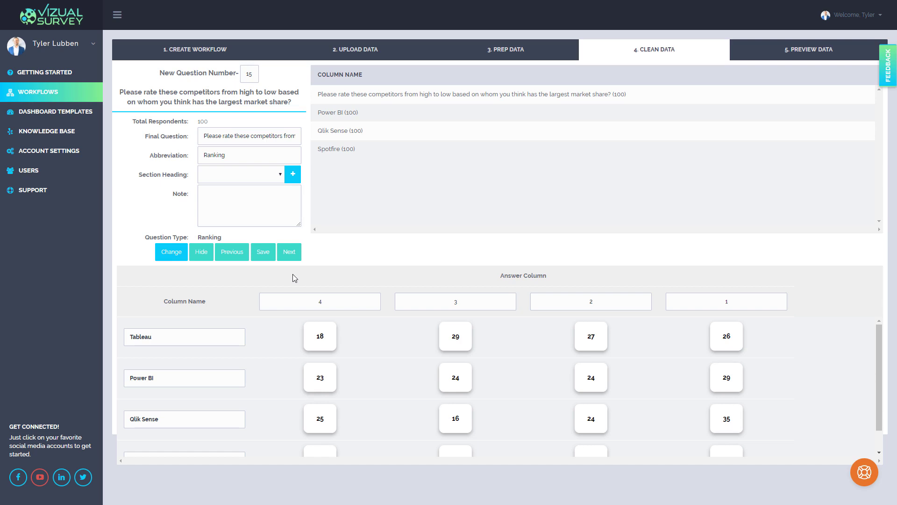
pyautogui.click(297, 256)
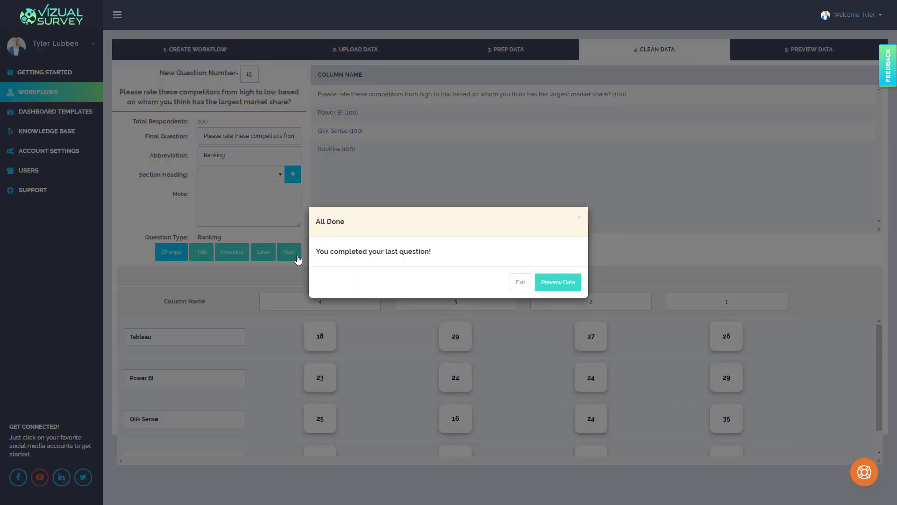